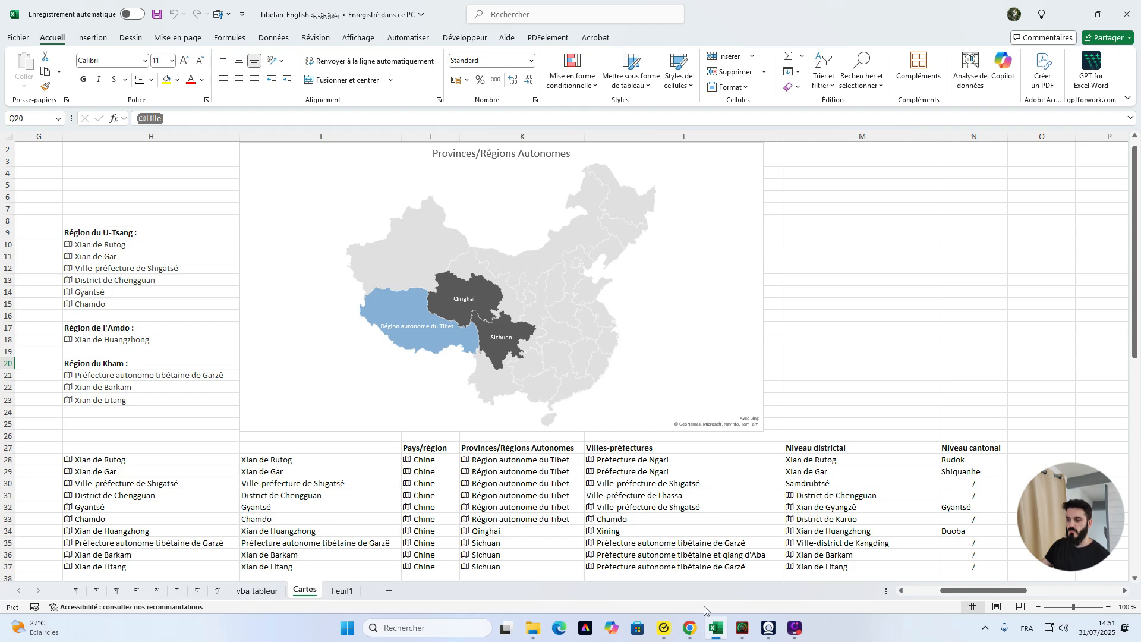
Switch to Claude in Chrome and ask about the attached map image: "Quels sont les villes présentent sur cette carte ?"
left_click(689, 628)
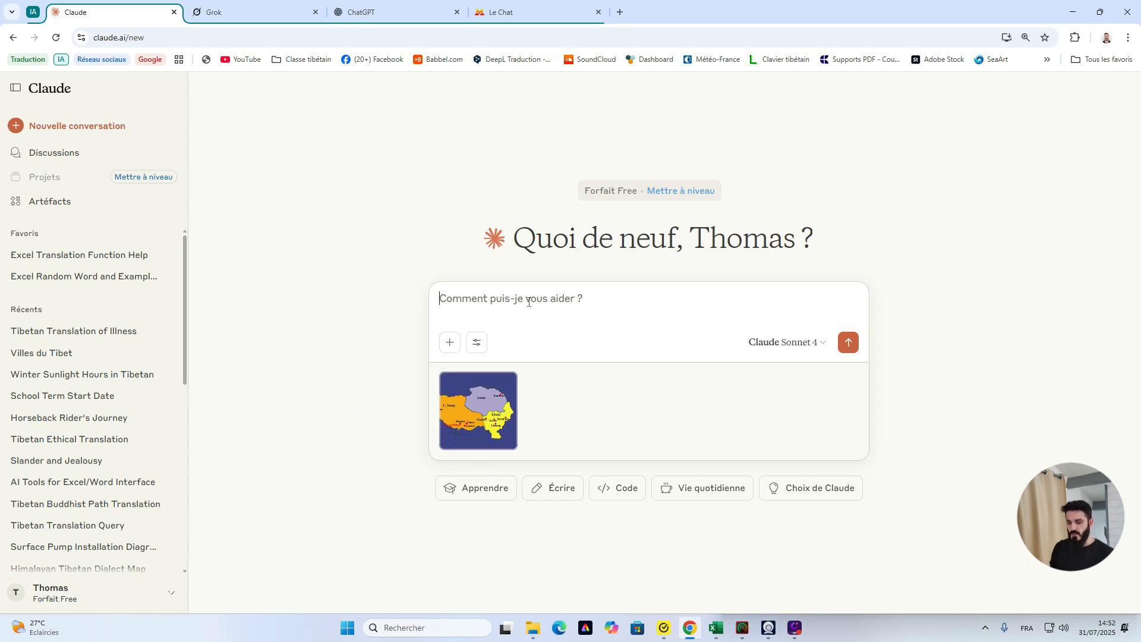
type("Quel")
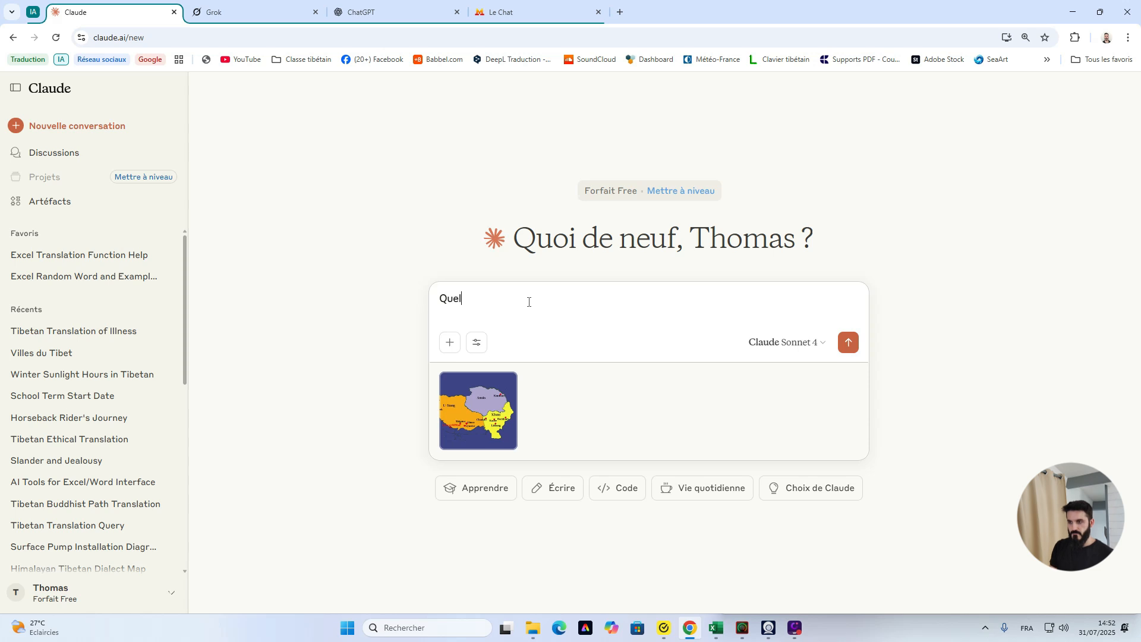
type("s sont les villes présentent sur cette carte ?")
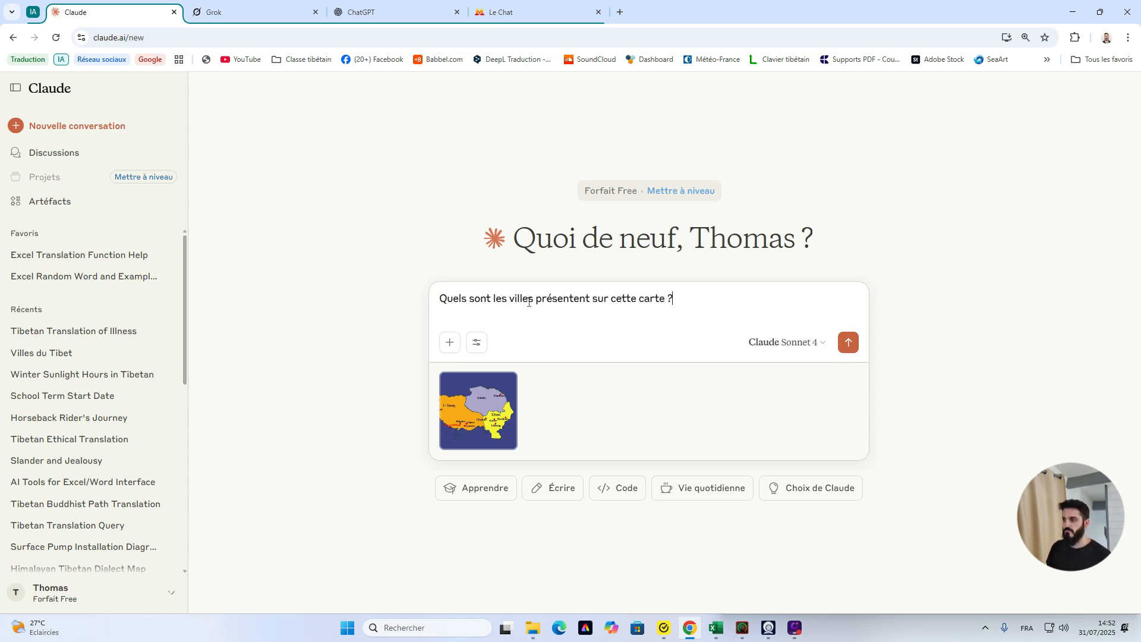
key("Return")
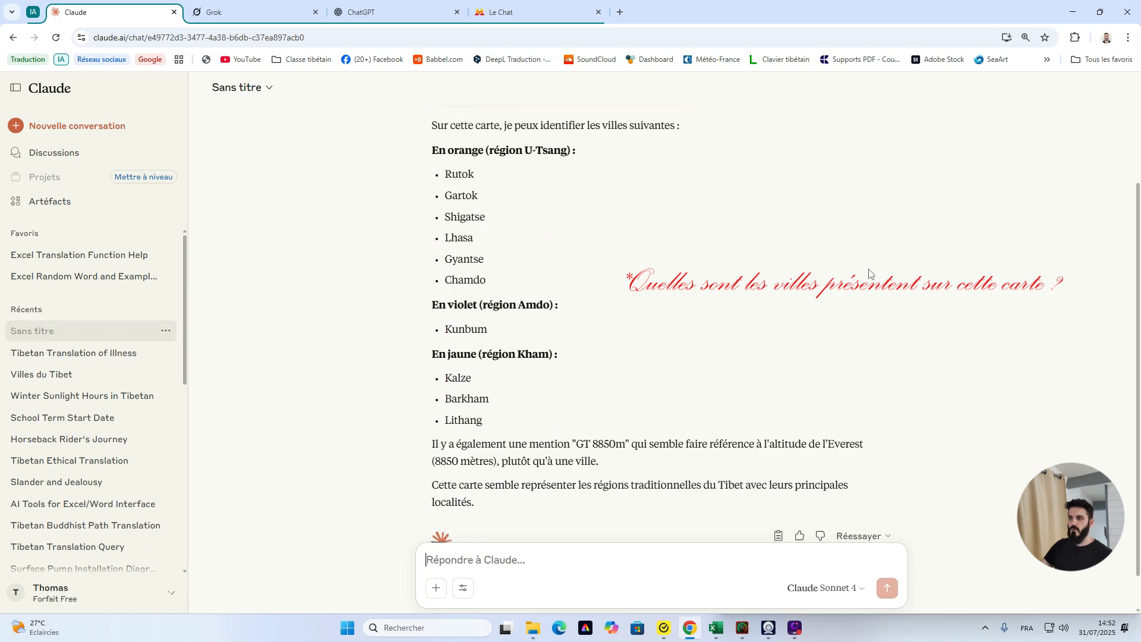
Copy the city list grouped by region from Claude's reply, from the U-Tsang heading through Lithang
scroll(869, 274, "up", 2)
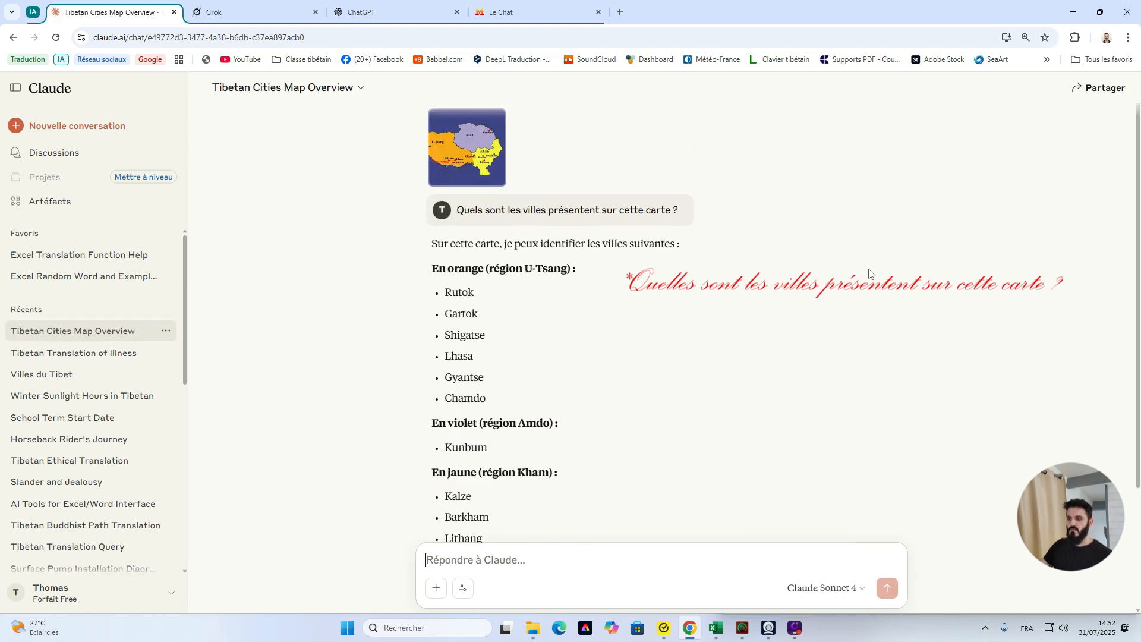
scroll(869, 273, "down", 2)
scroll(869, 273, "up", 2)
scroll(869, 274, "down", 1)
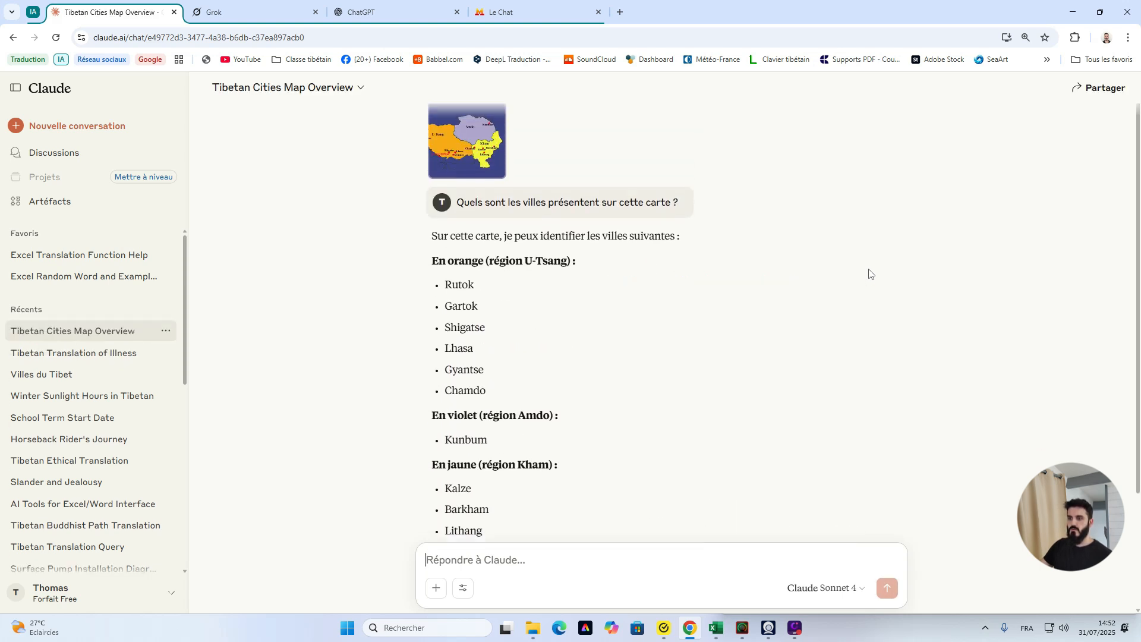
scroll(850, 271, "up", 1)
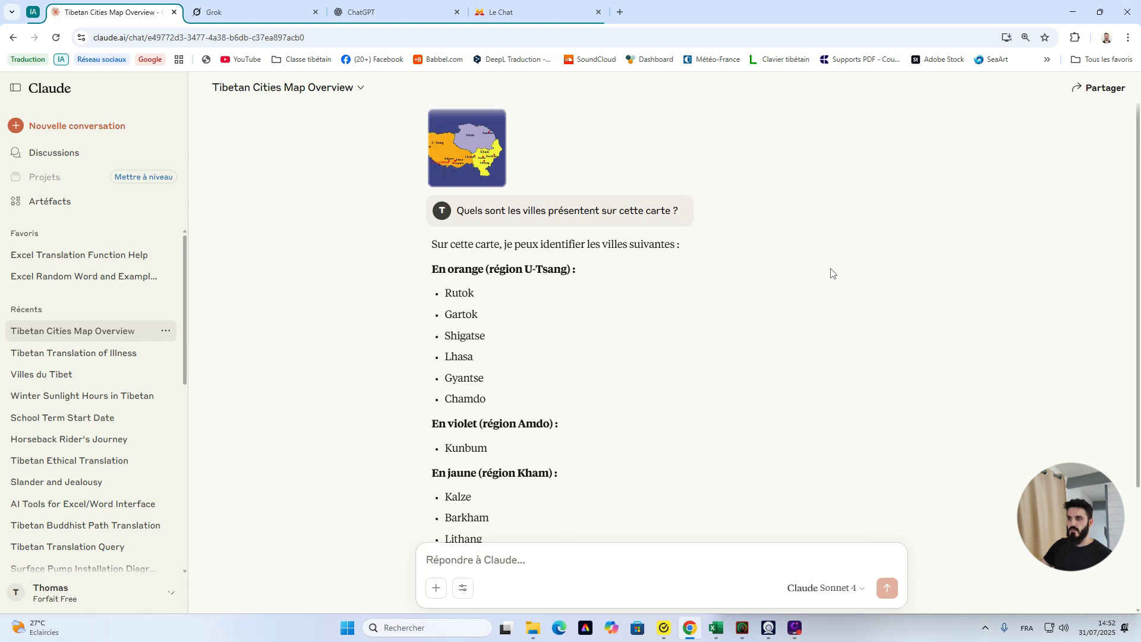
scroll(717, 267, "down", 1)
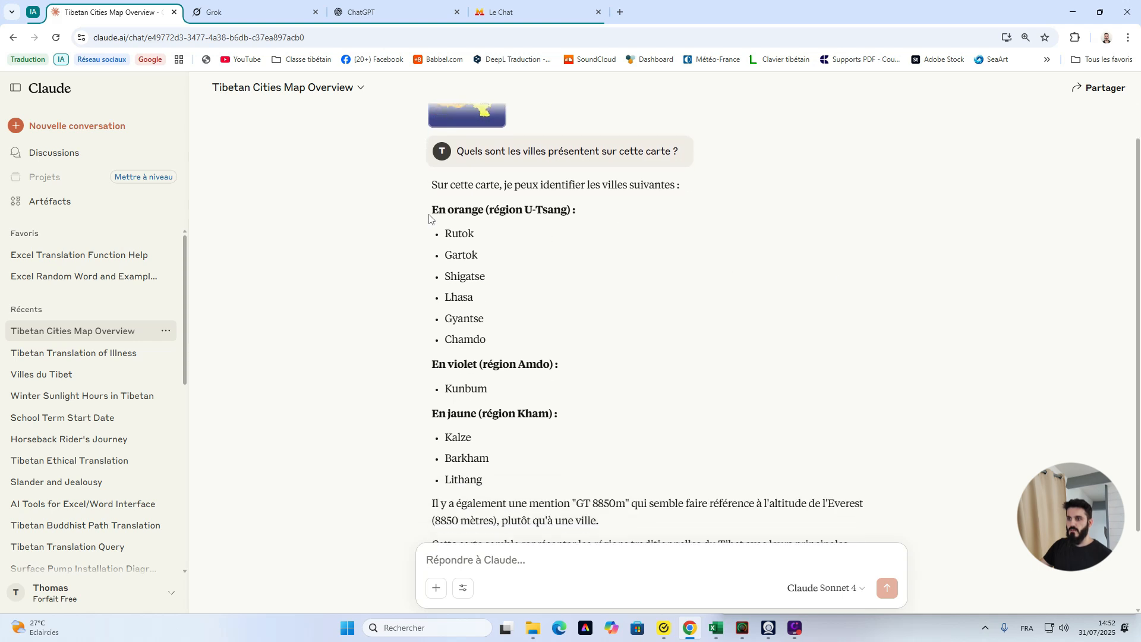
left_click_drag(433, 206, 484, 480)
key("ctrl+c")
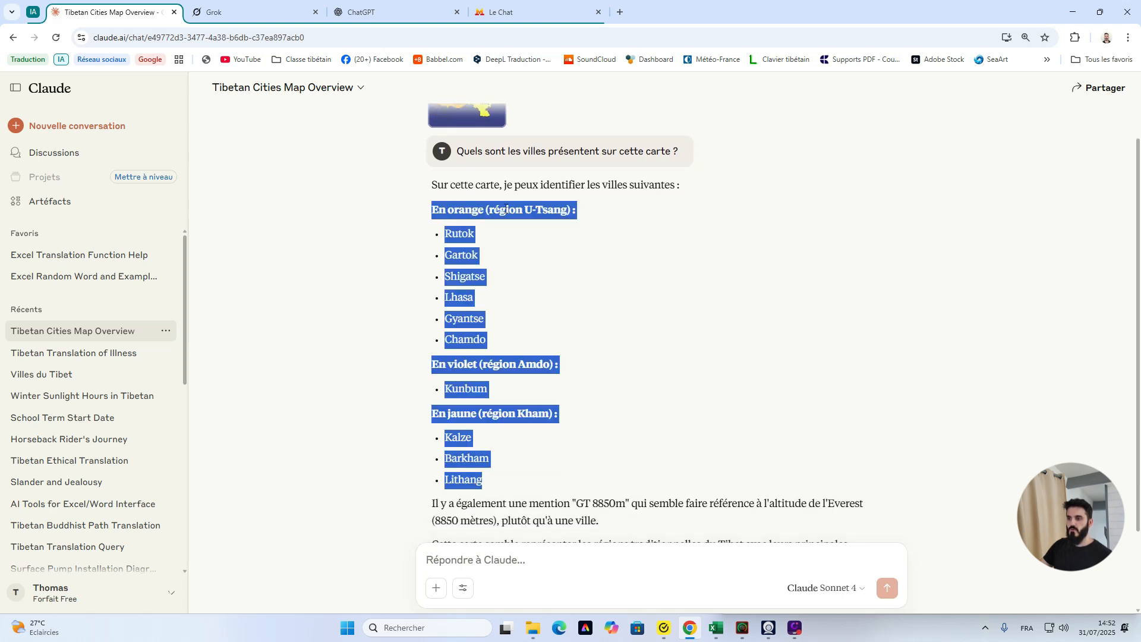
Switch to Excel and paste the copied list into sheet Feuil1 from cell A3, keeping the source formatting
left_click(716, 628)
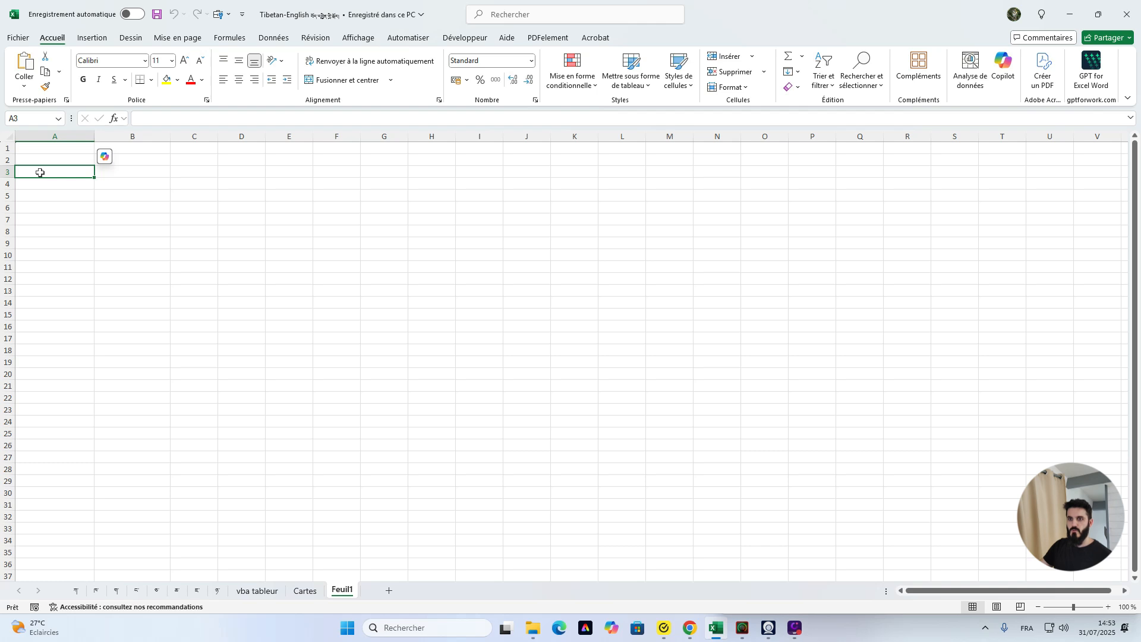
right_click(40, 172)
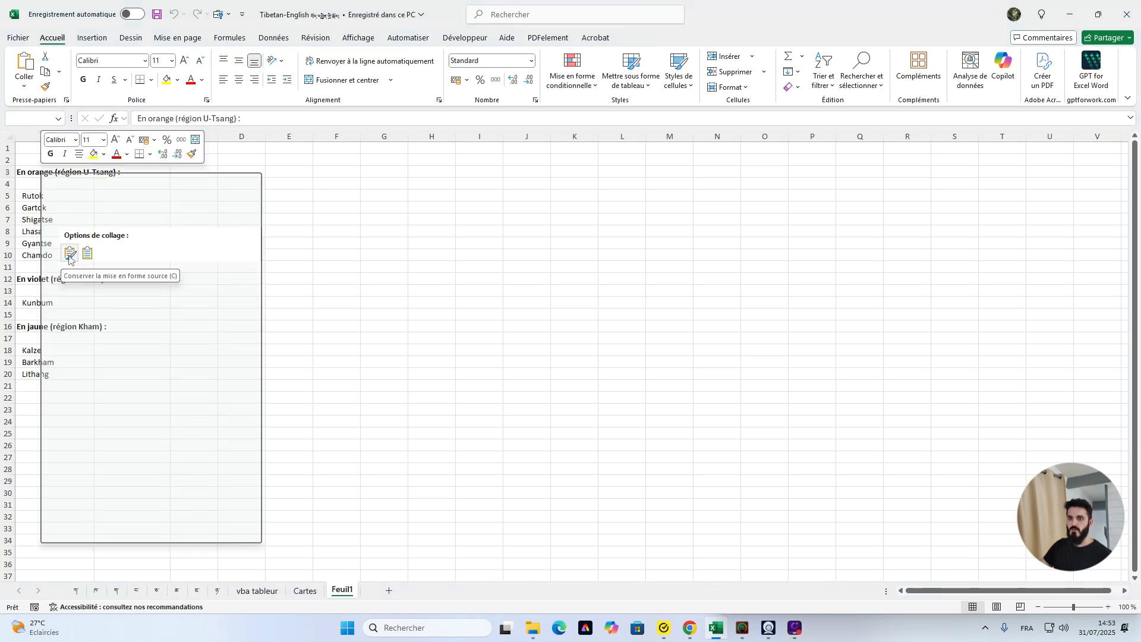
left_click(69, 257)
left_click(183, 341)
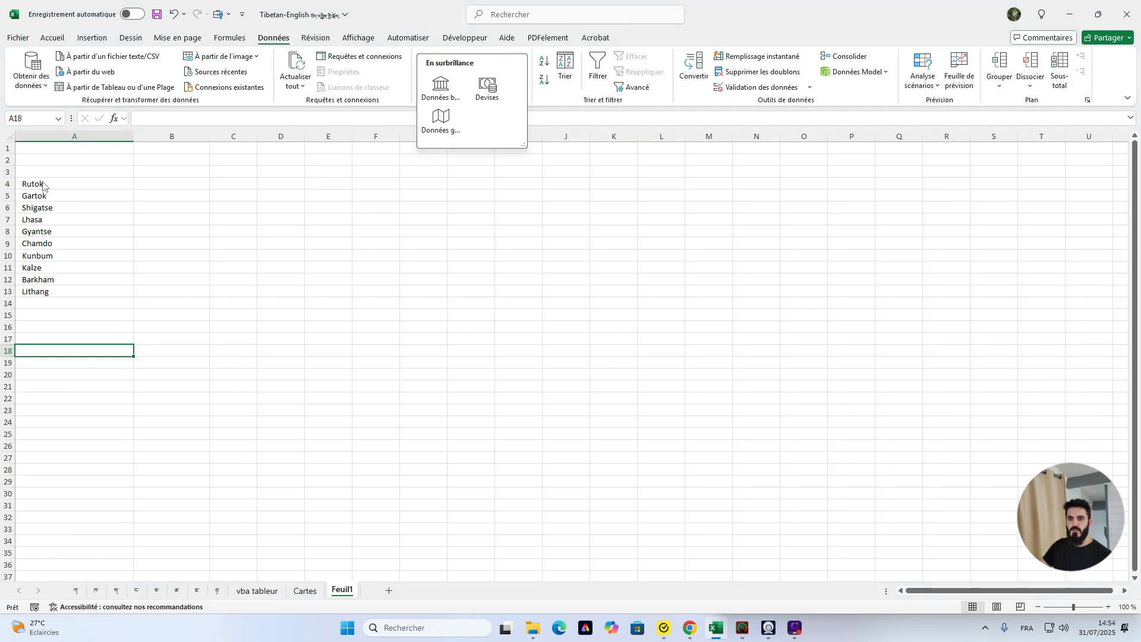
Convert the city names in A4:A13 from Rutok to Lithang into the geographic data type
left_click(36, 182)
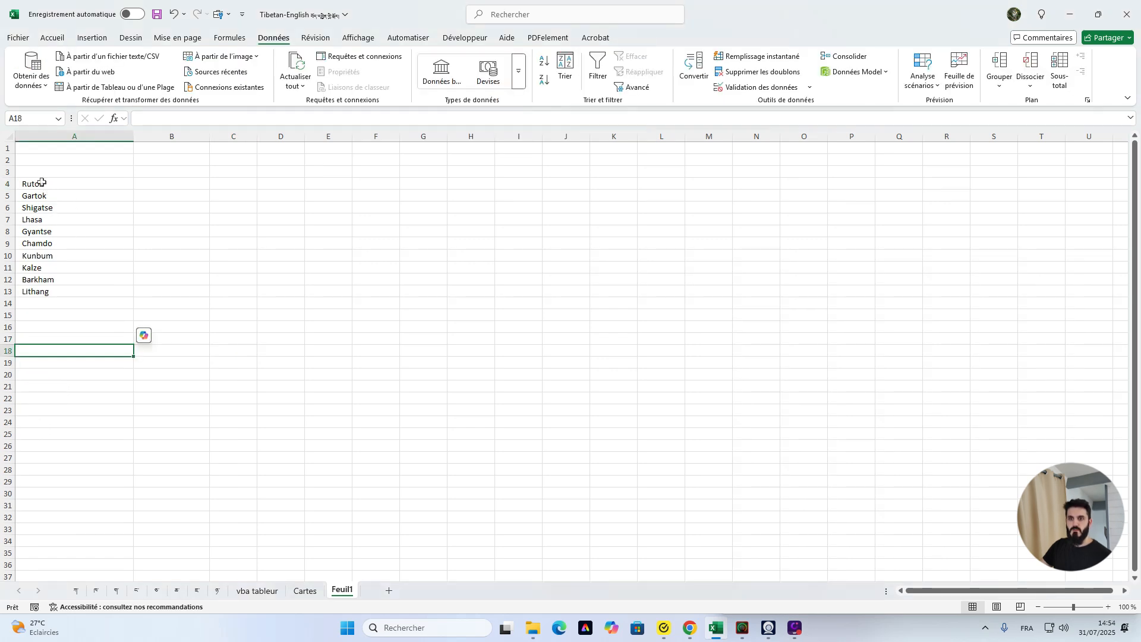
left_click_drag(36, 182, 41, 292)
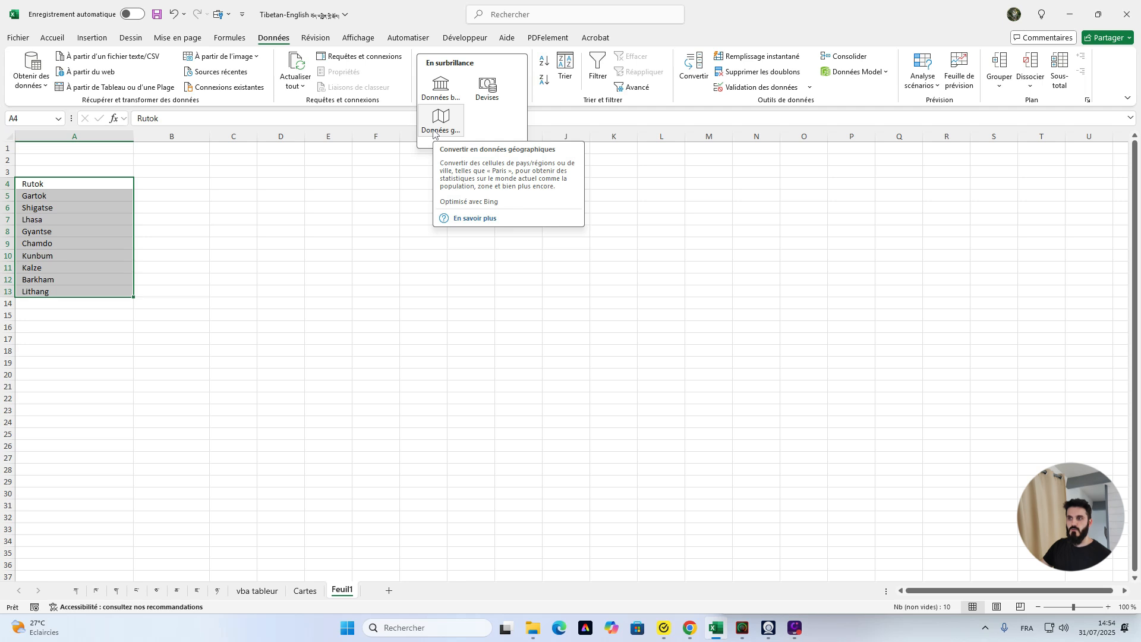
left_click(440, 122)
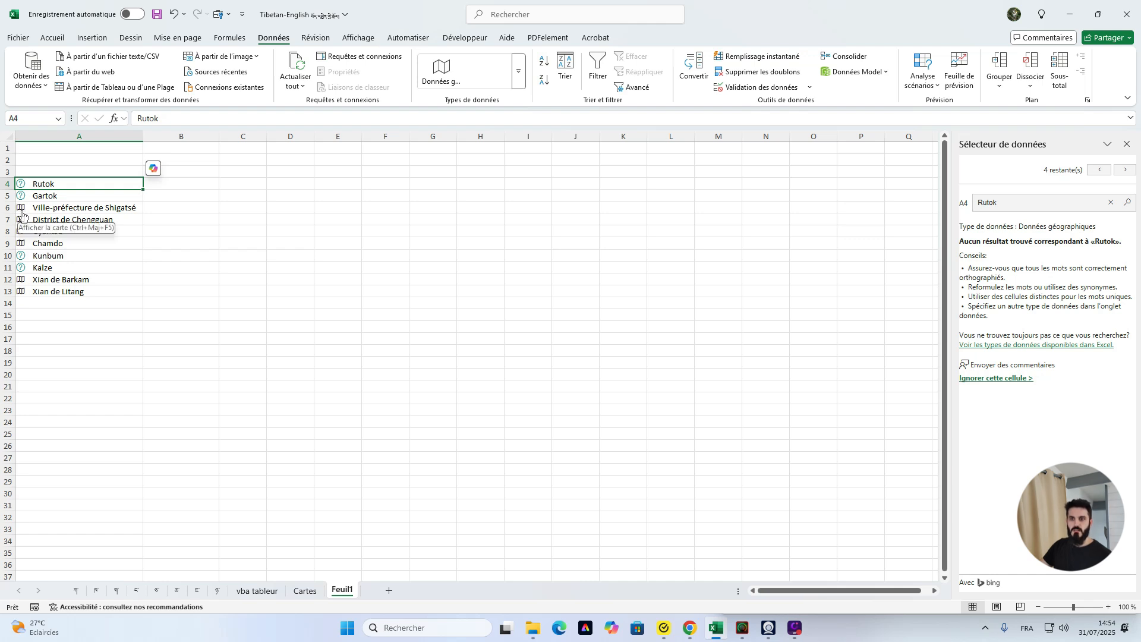
Review the data card for Ville-préfecture de Shigatsé in A6 and extract its Description field into cell B6
left_click(21, 208)
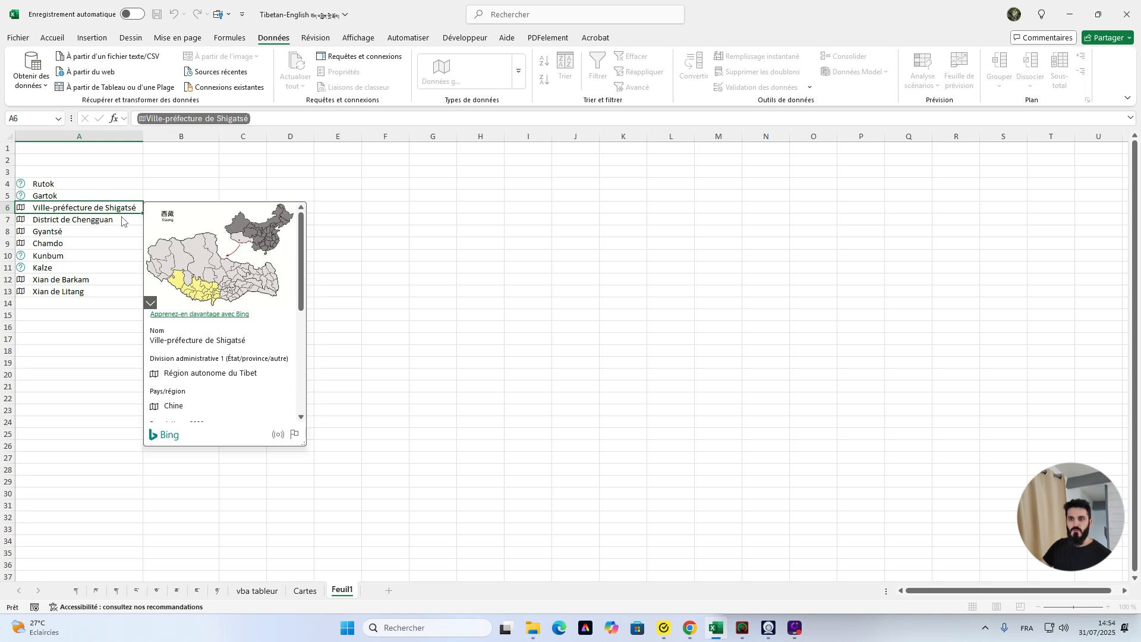
scroll(185, 211, "down", 1)
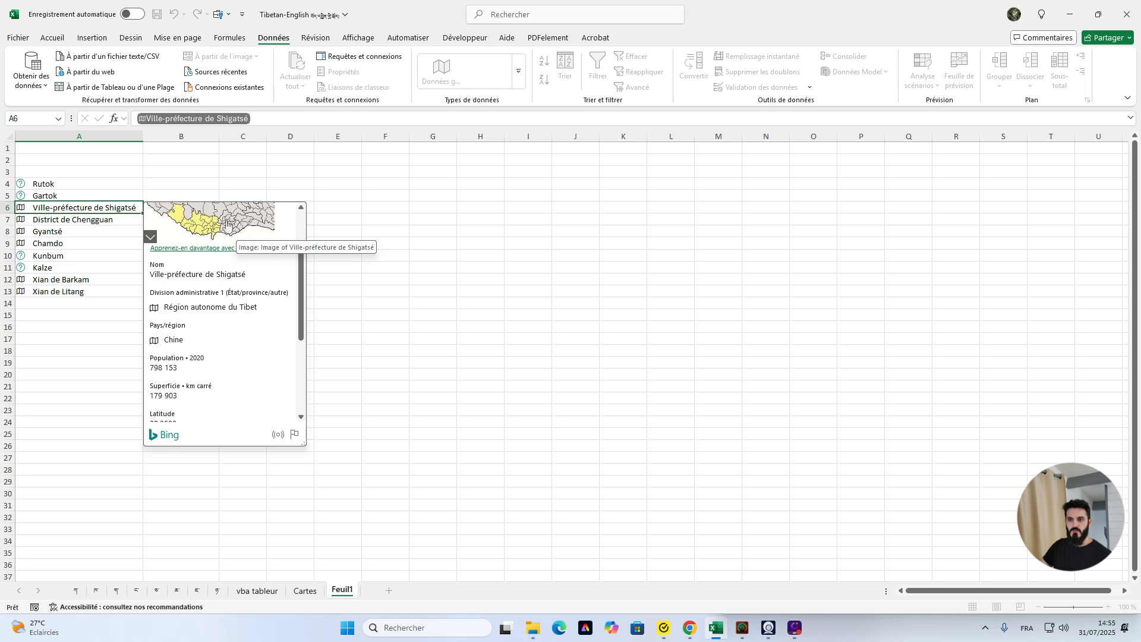
left_click_drag(301, 259, 300, 333)
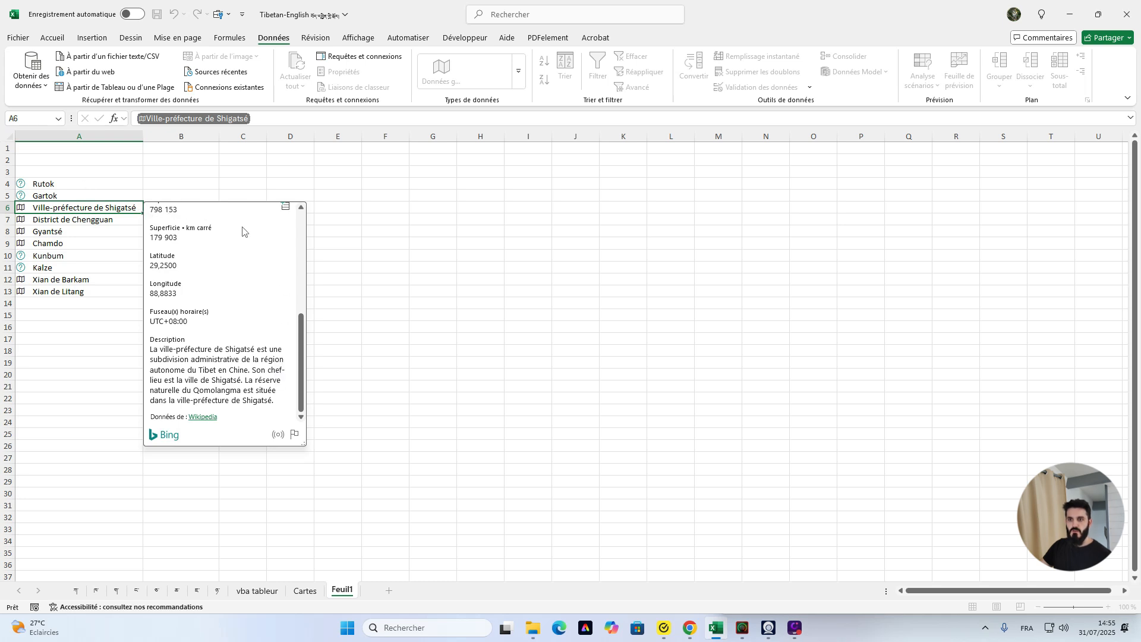
left_click(277, 373)
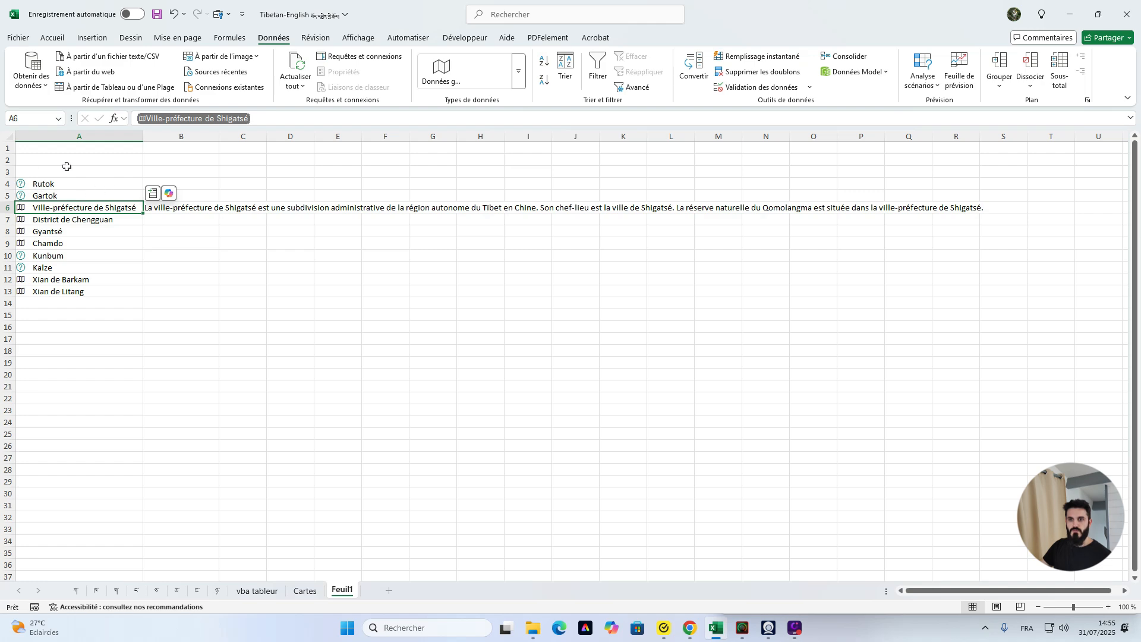
Go to the Cartes sheet and examine the data card for Chine in the first row of the Pays/région column
left_click(306, 592)
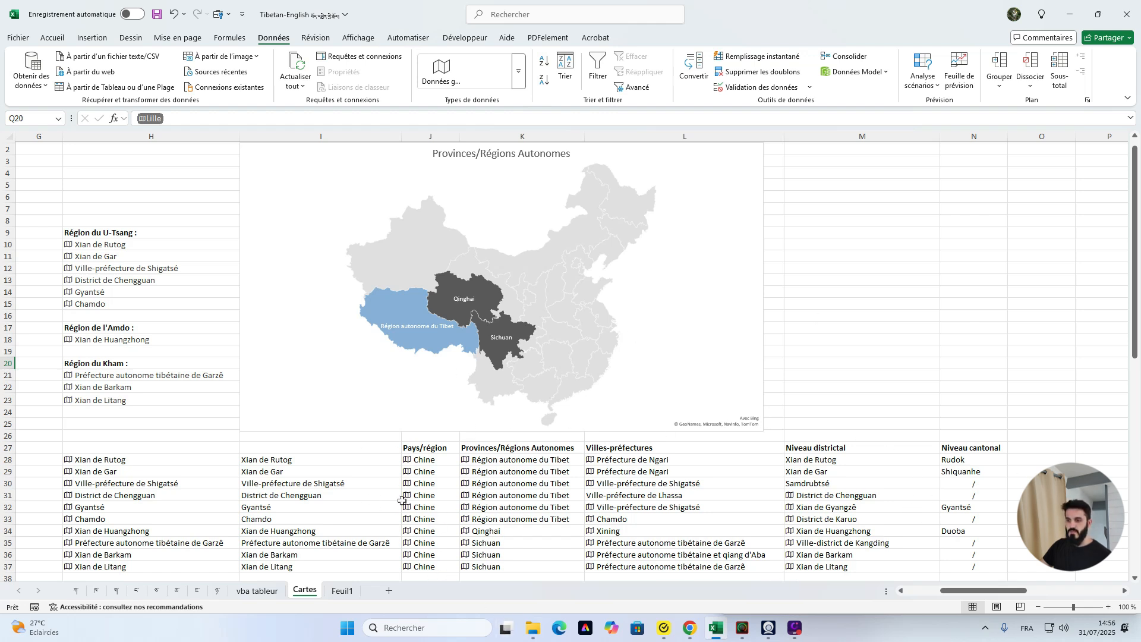
left_click(407, 461)
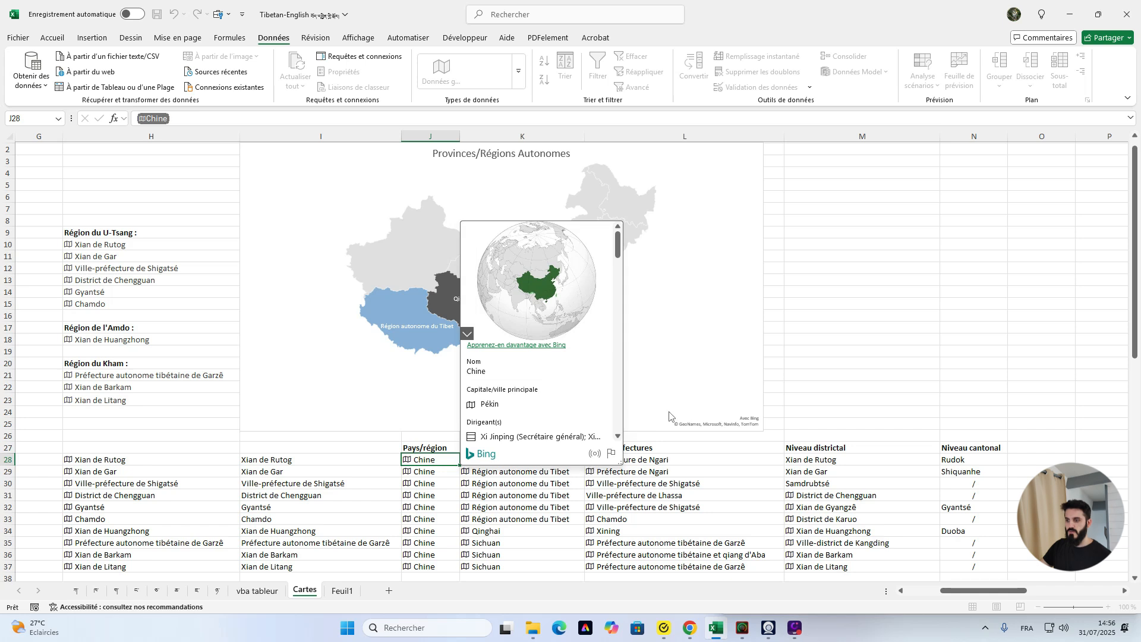
key("Escape")
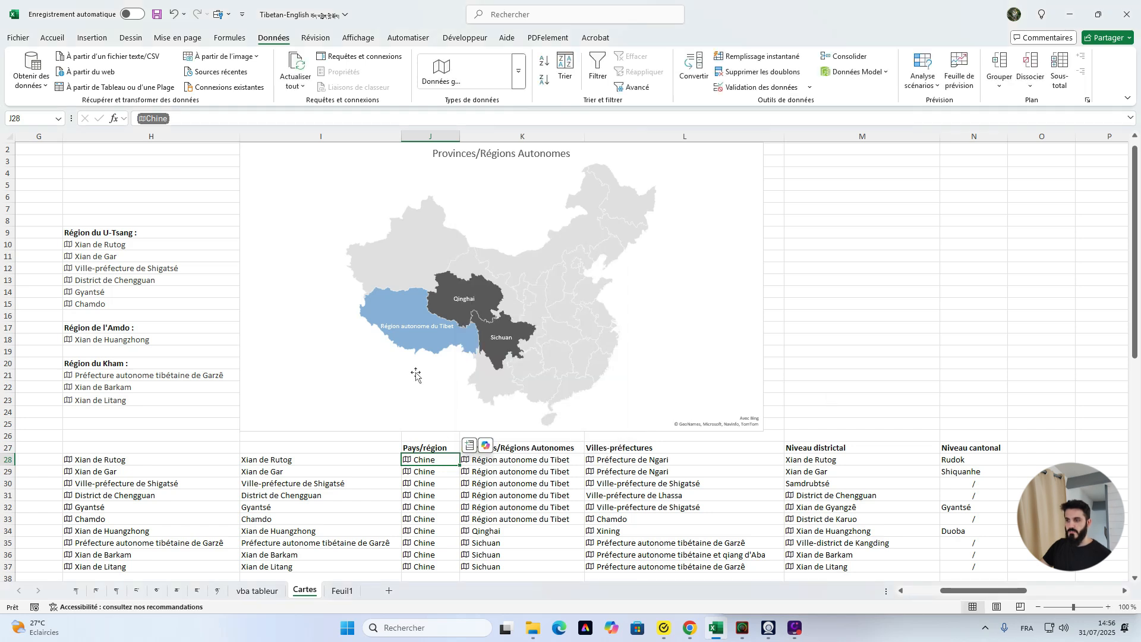
Examine the data cards for Région autonome du Tibet, Qinghai and Sichuan in the Provinces/Régions Autonomes column
left_click(466, 460)
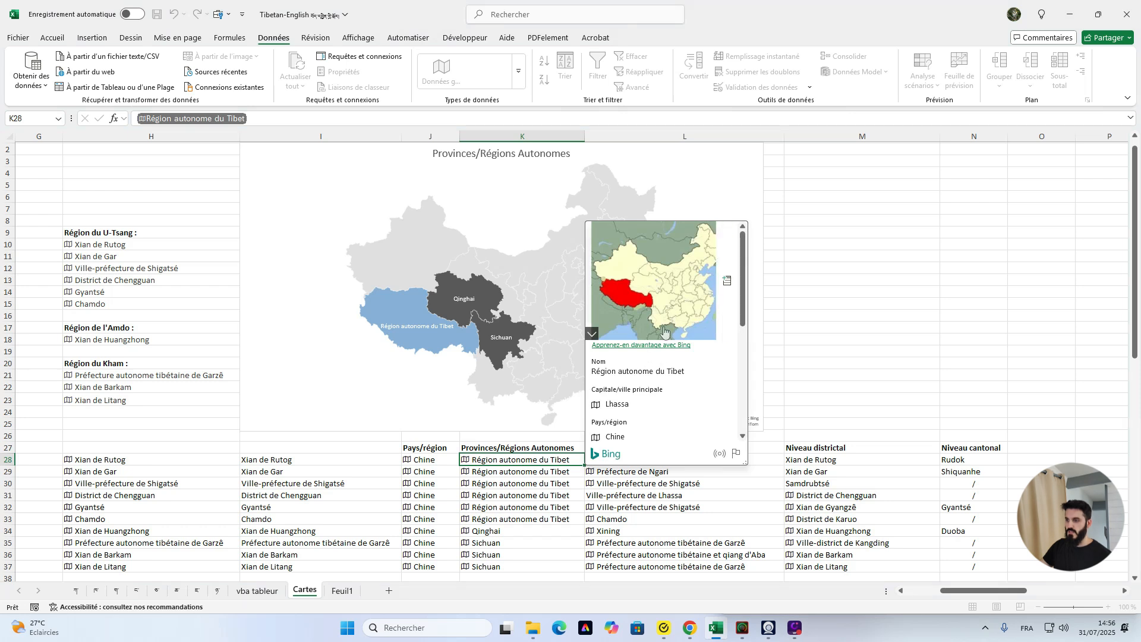
left_click(515, 455)
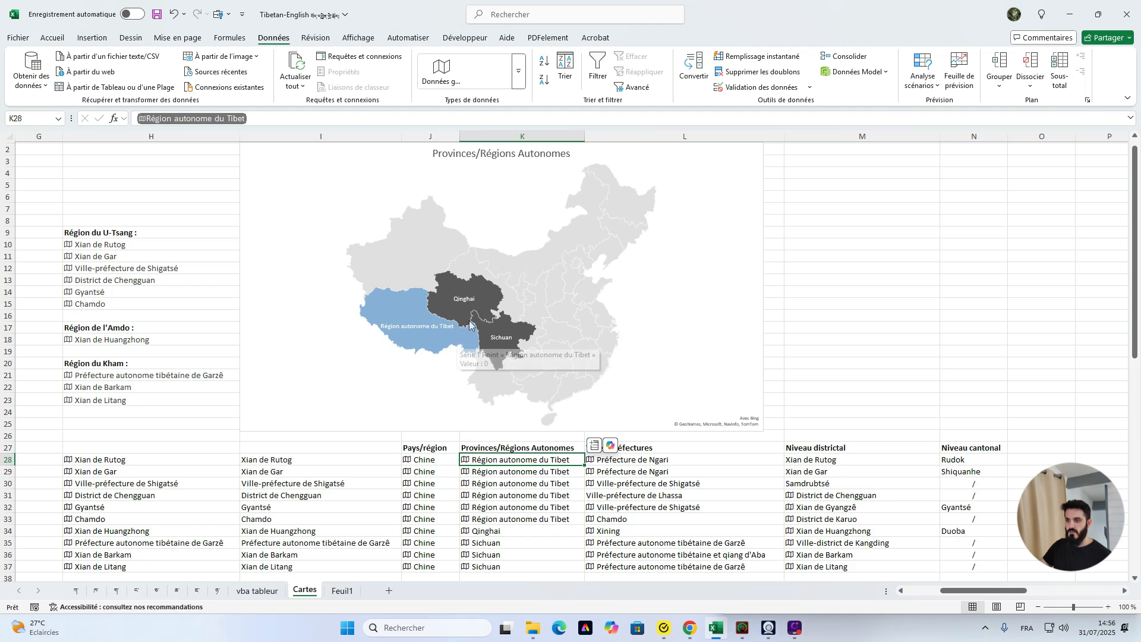
left_click(465, 531)
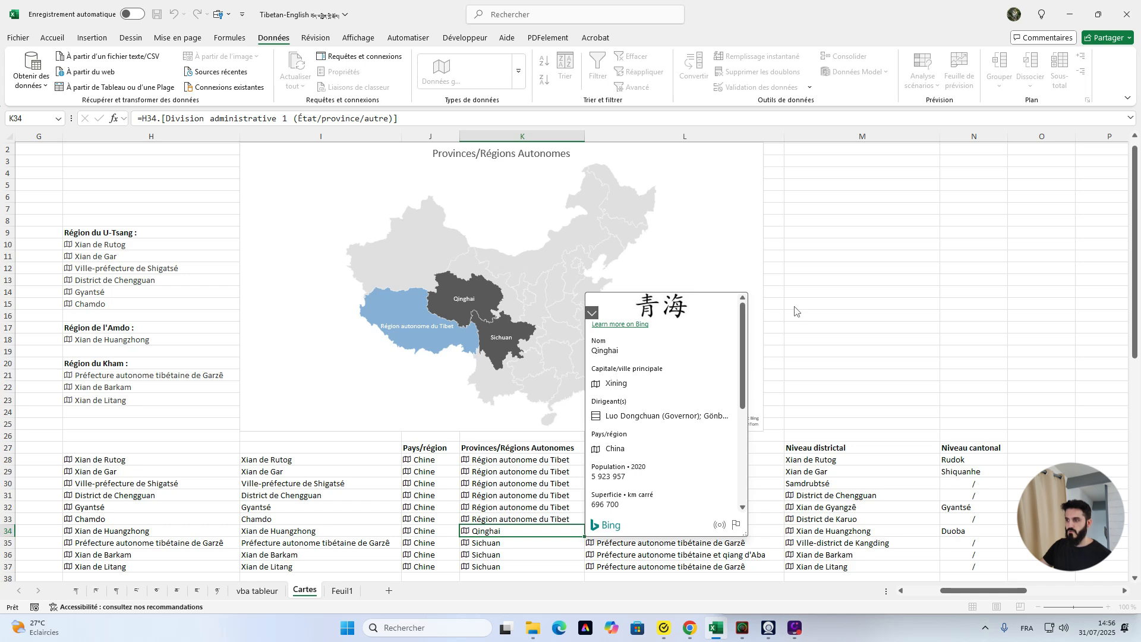
left_click(474, 542)
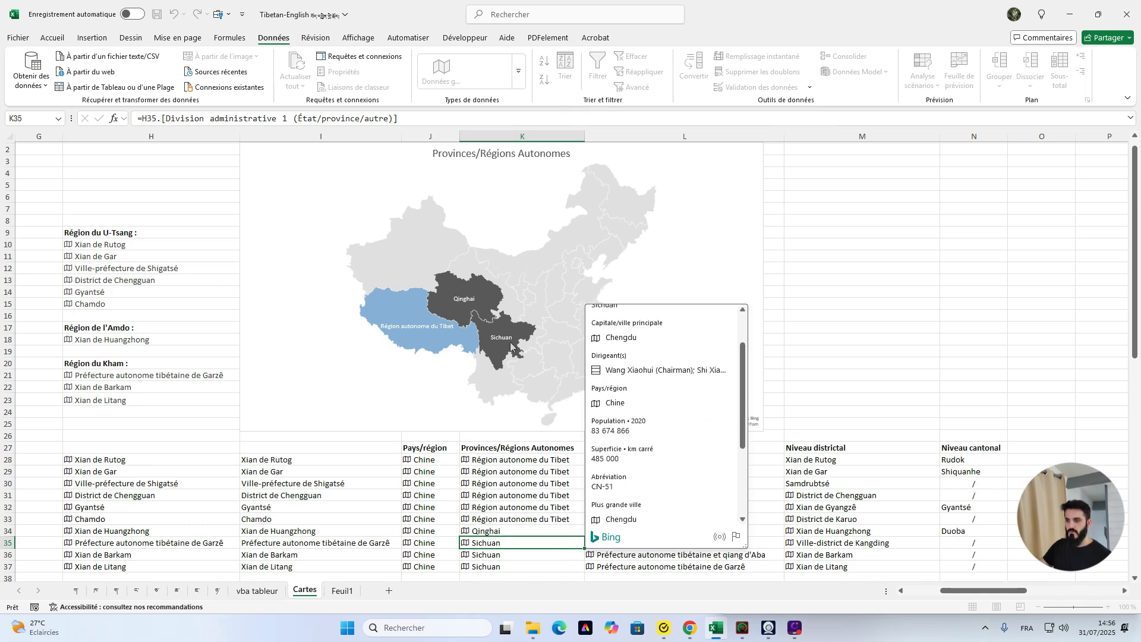
left_click(858, 387)
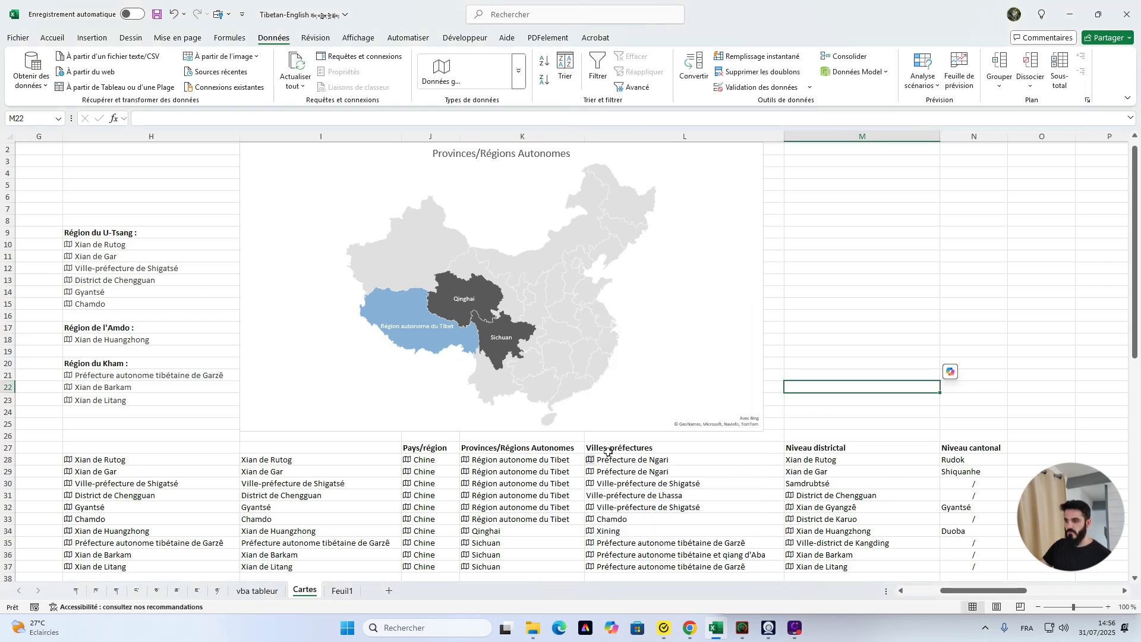
Examine the data card for Préfecture de Ngari in cell L28 of the Villes-préfectures column
left_click(593, 466)
left_click(590, 459)
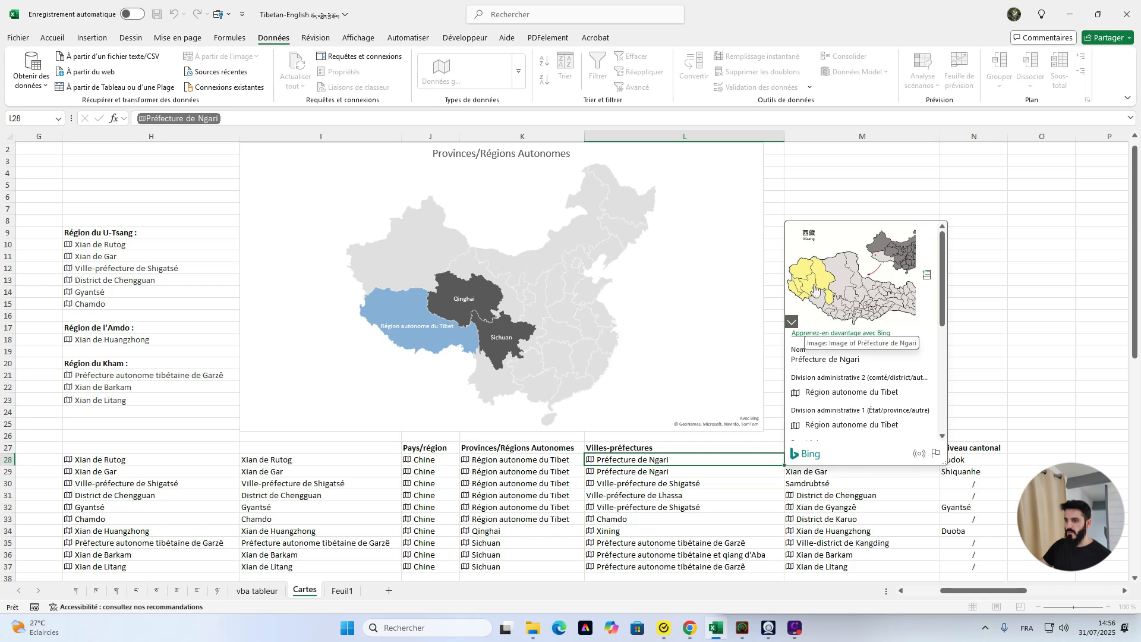
left_click(975, 376)
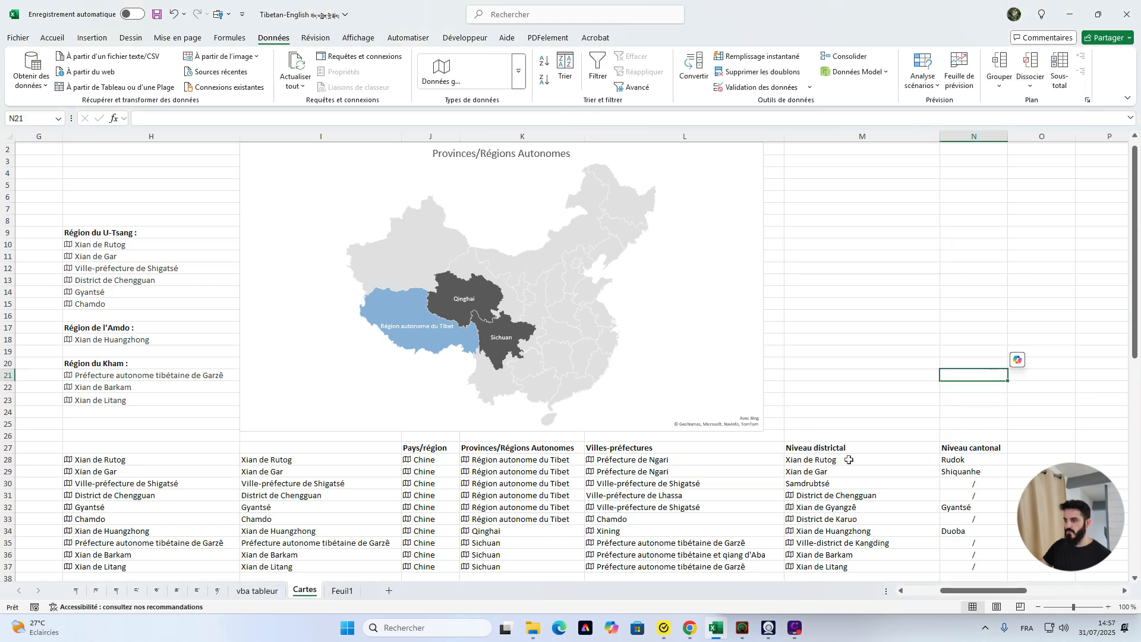
Examine the data cards for District de Chengguan, Xian de Gyangzê and Ville-district de Kangding in the Niveau districtal column
left_click(789, 496)
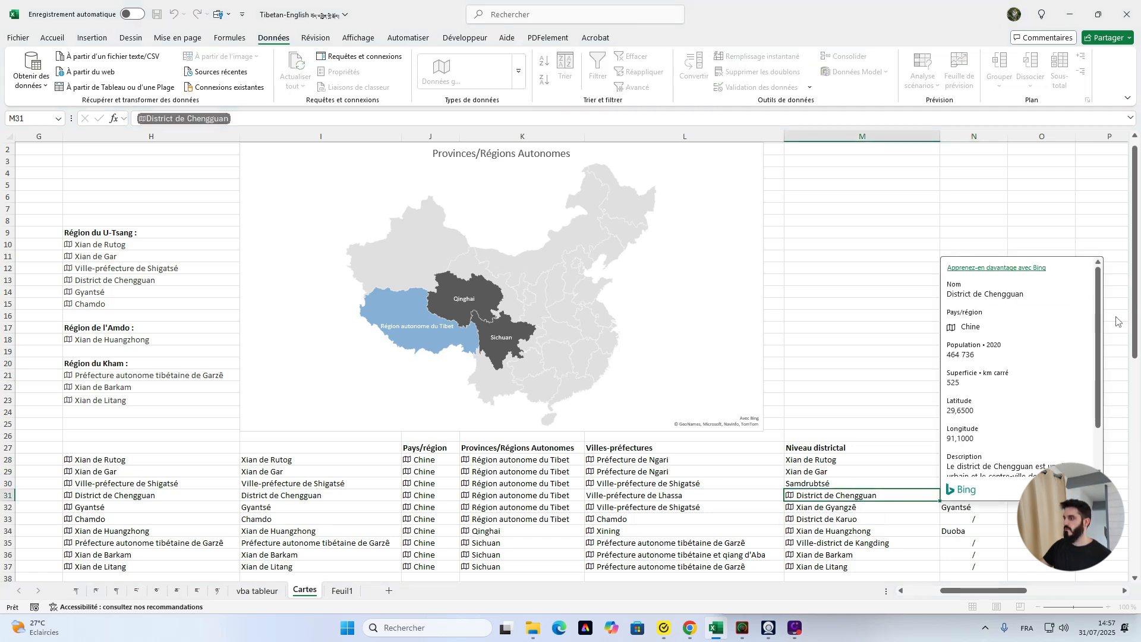
scroll(1011, 416, "down", 2)
left_click(792, 508)
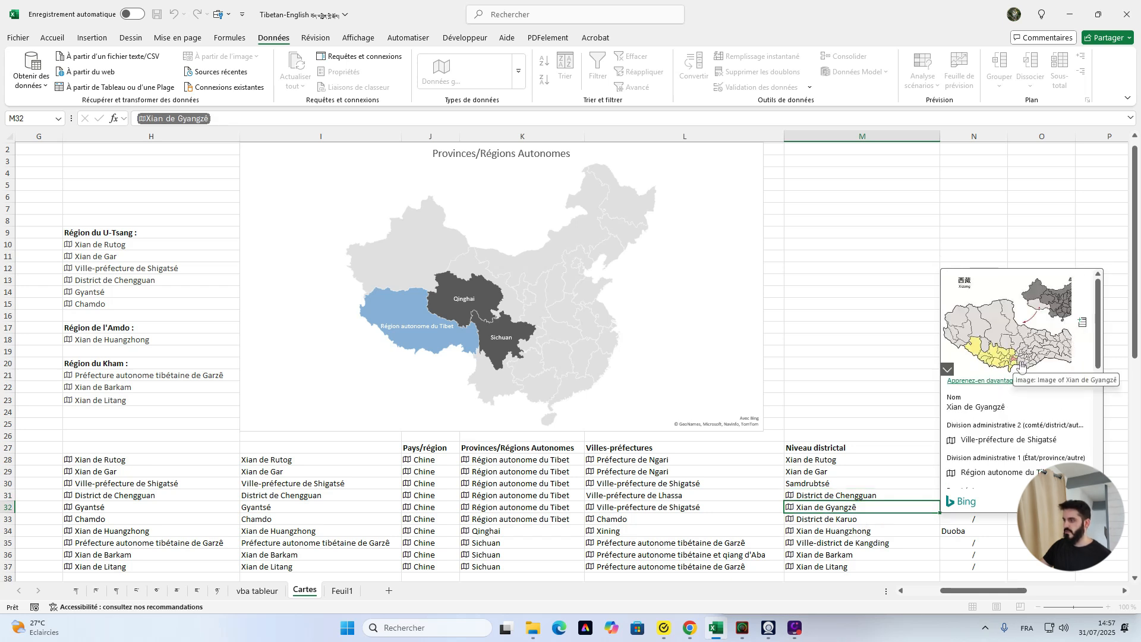
left_click(791, 543)
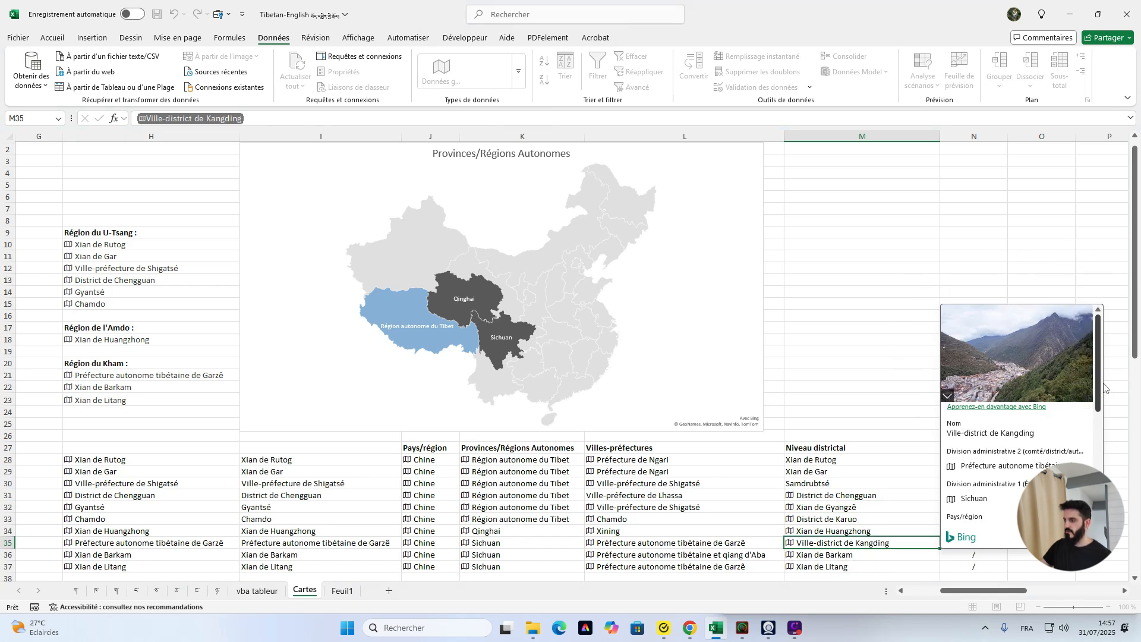
mouse_move(1080, 338)
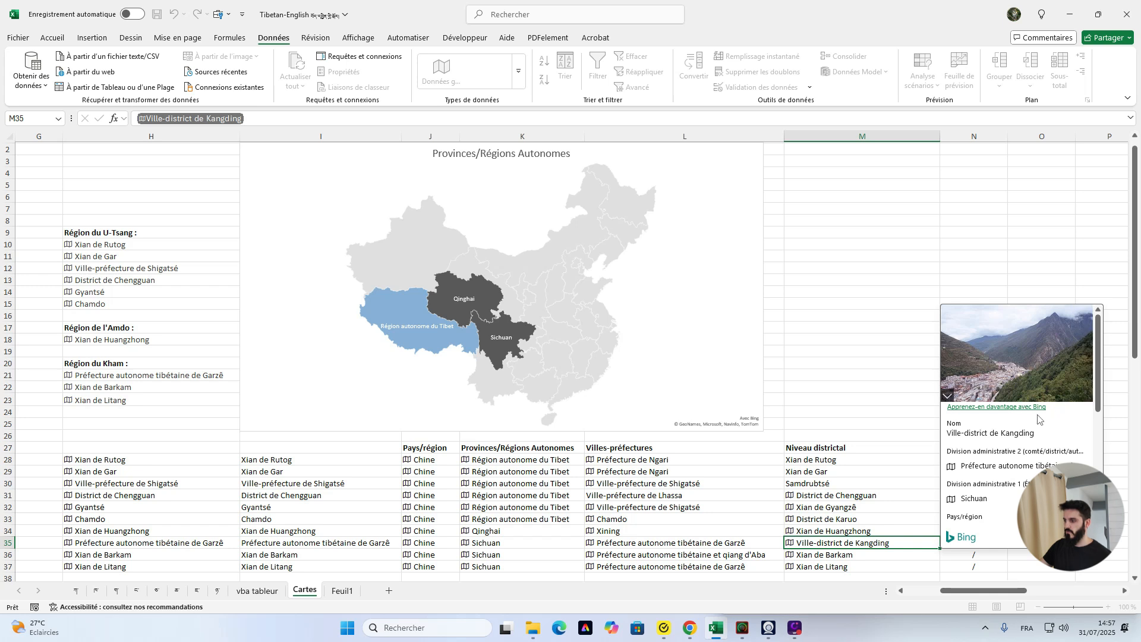
scroll(990, 422, "down", 3)
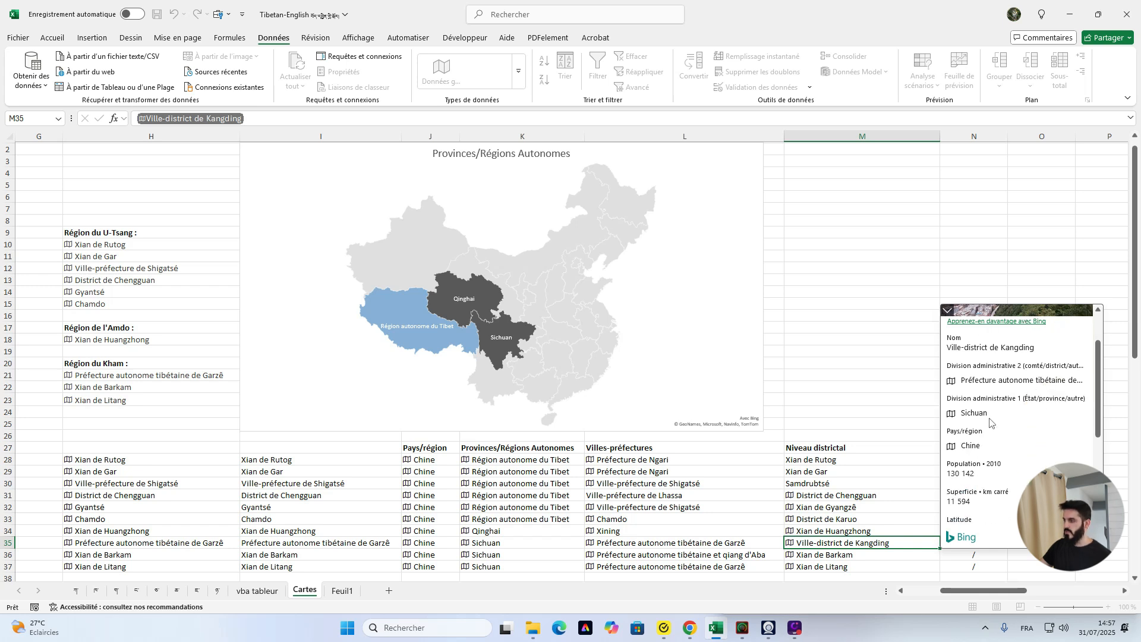
left_click(863, 397)
left_click(879, 375)
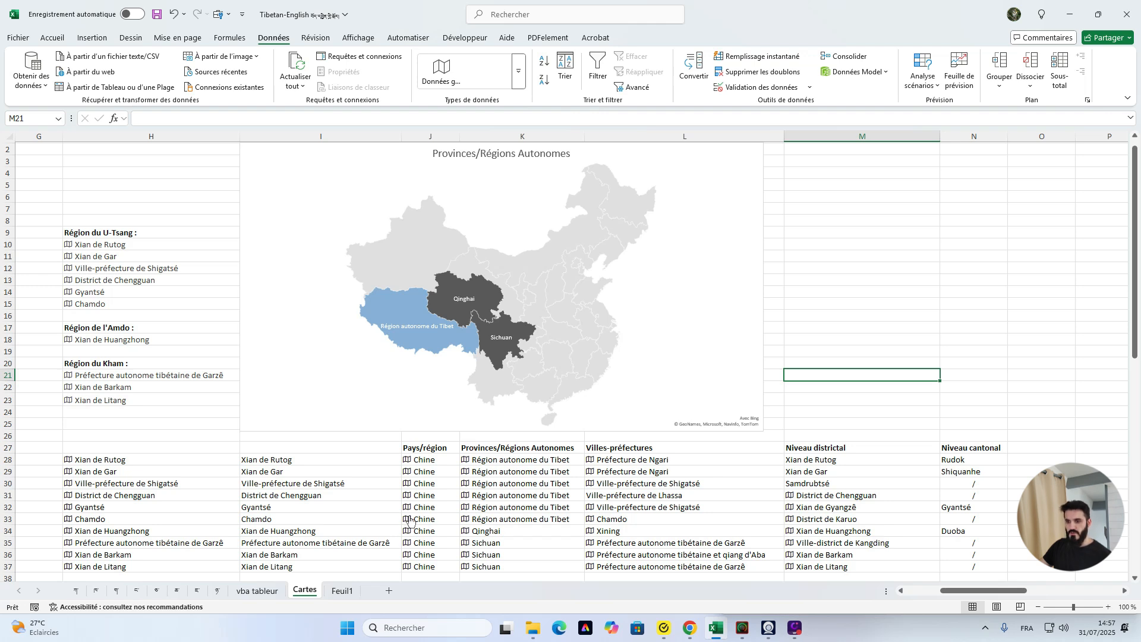
Insert a filled map chart from the Pays/région and Provinces/Régions Autonomes cells J33:K35
left_click_drag(434, 522, 502, 544)
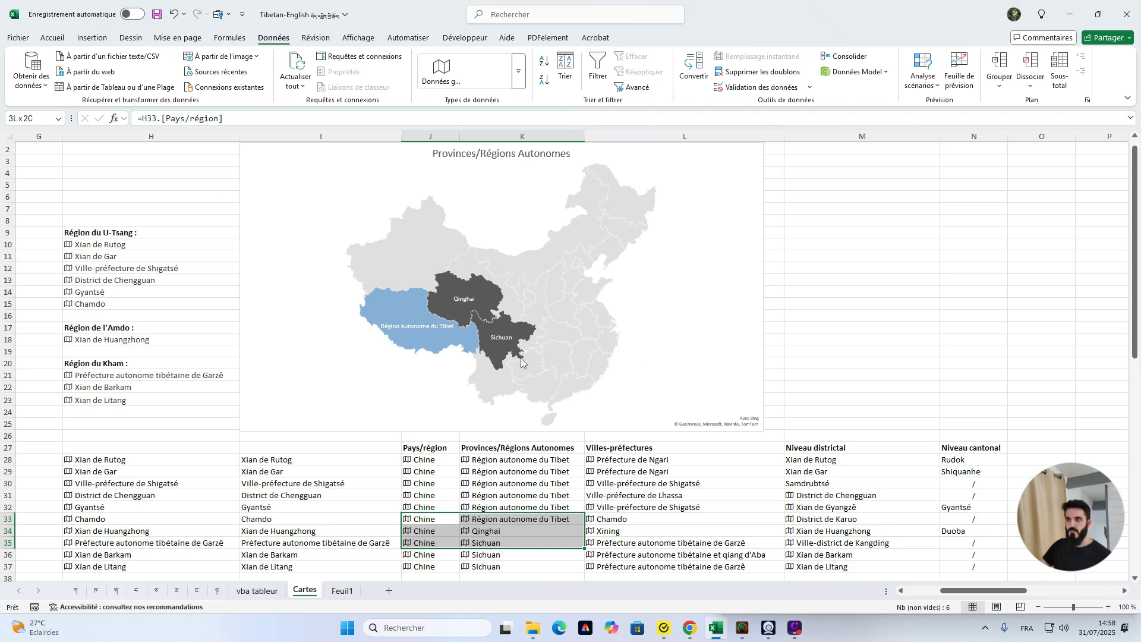
left_click(95, 39)
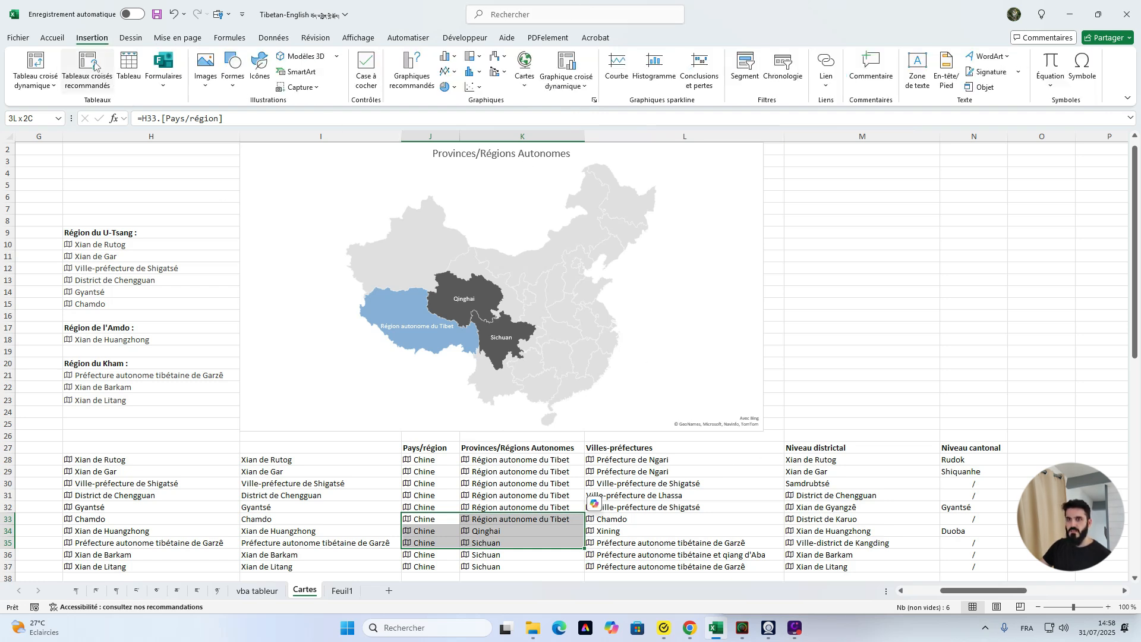
left_click(526, 75)
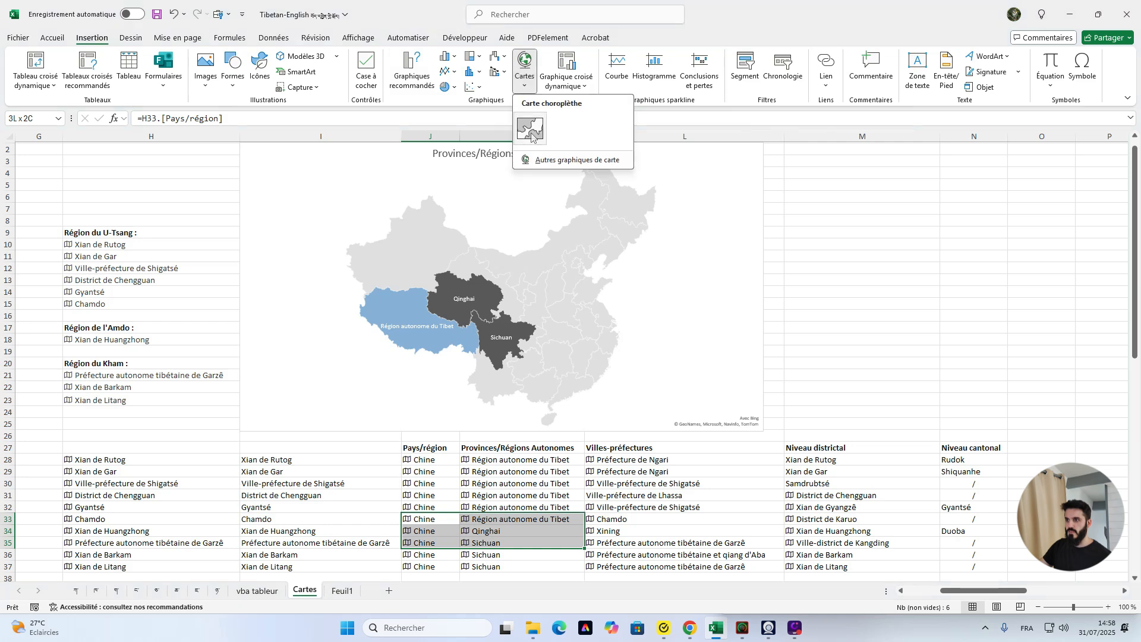
left_click(531, 132)
Set the new map's horizontal axis labels to Cartes range K33:K35 and move the chart beside the existing map
left_click(466, 88)
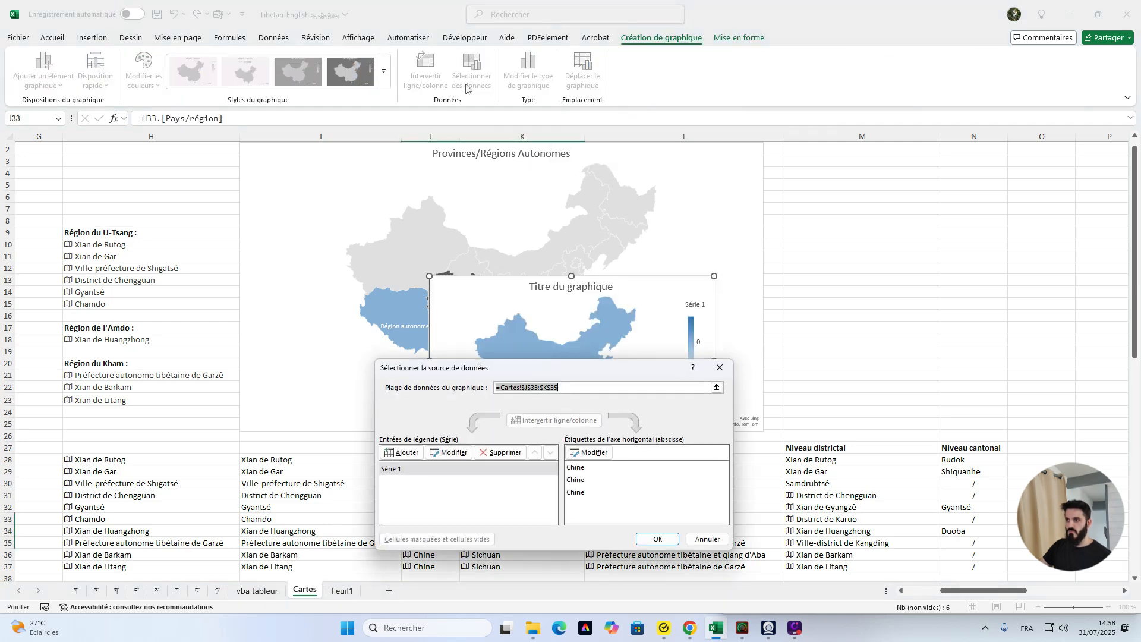
left_click(581, 451)
left_click(575, 461)
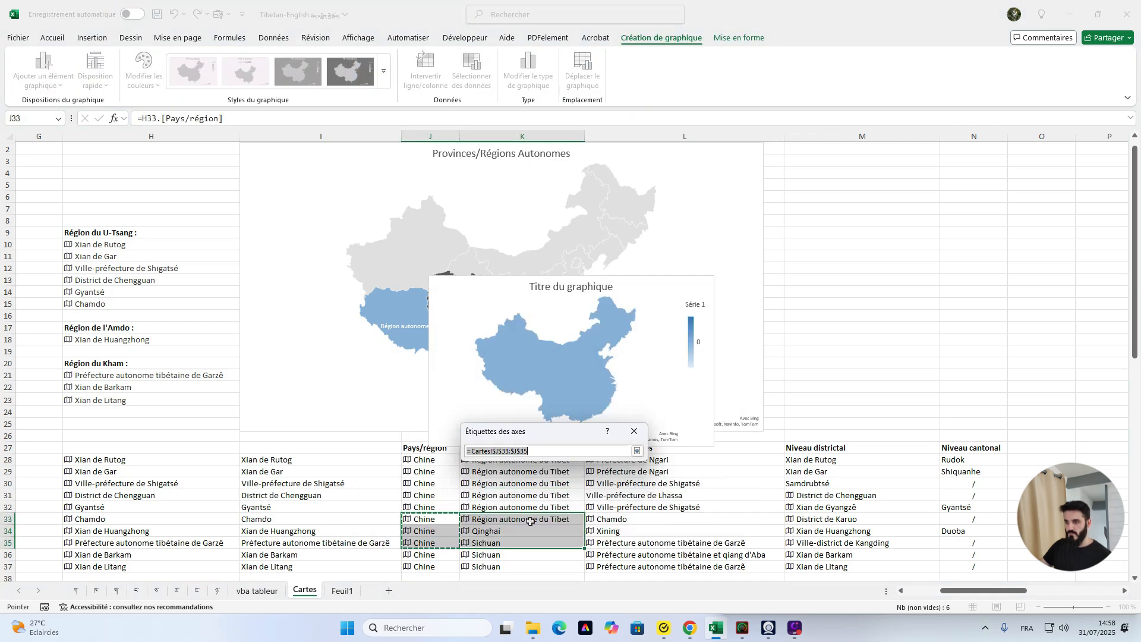
left_click_drag(531, 521, 533, 543)
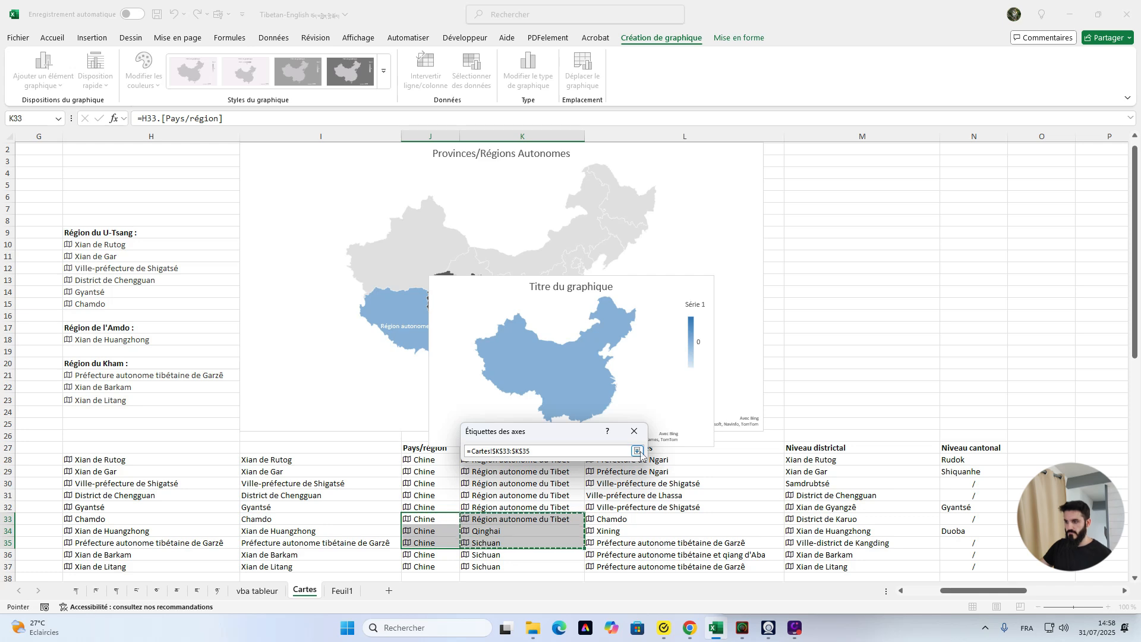
left_click(637, 451)
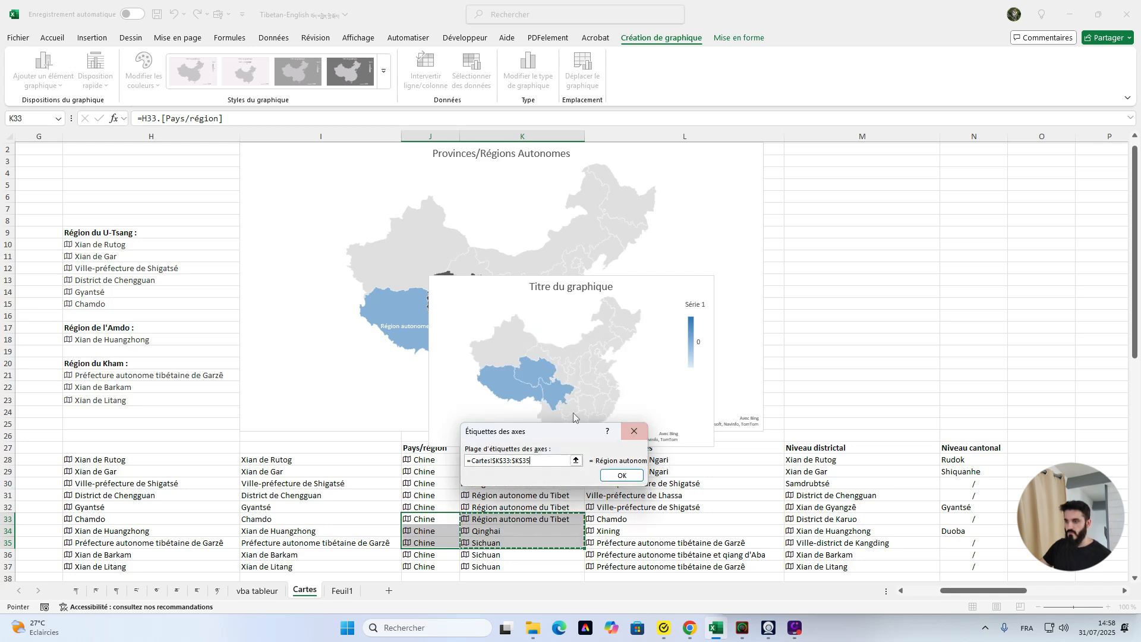
left_click(631, 475)
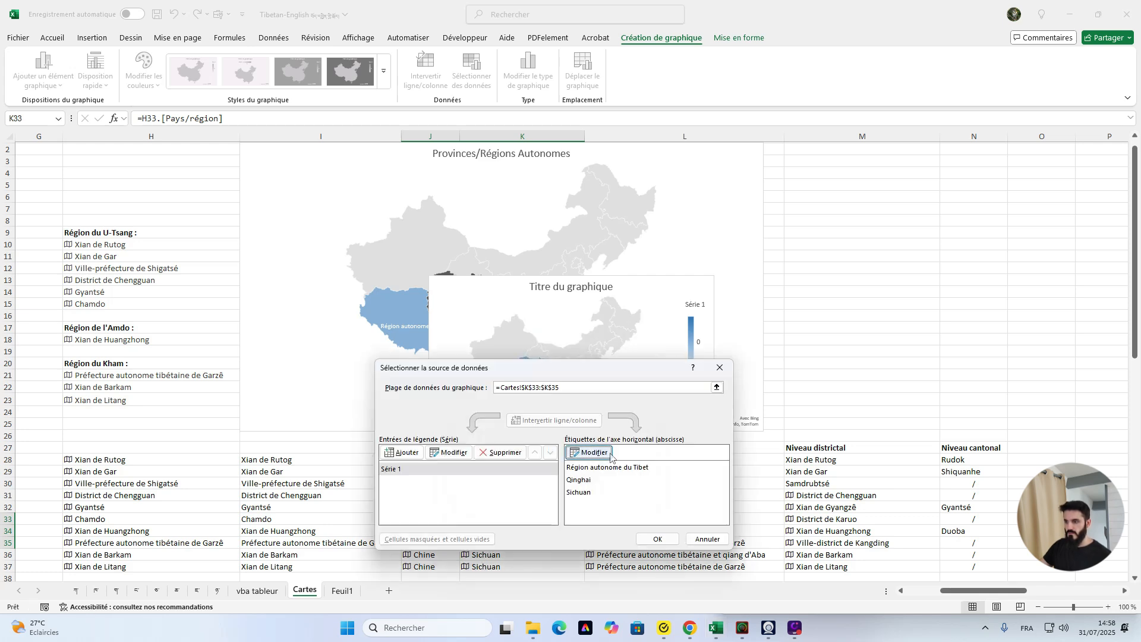
left_click(643, 544)
left_click_drag(642, 293, 984, 203)
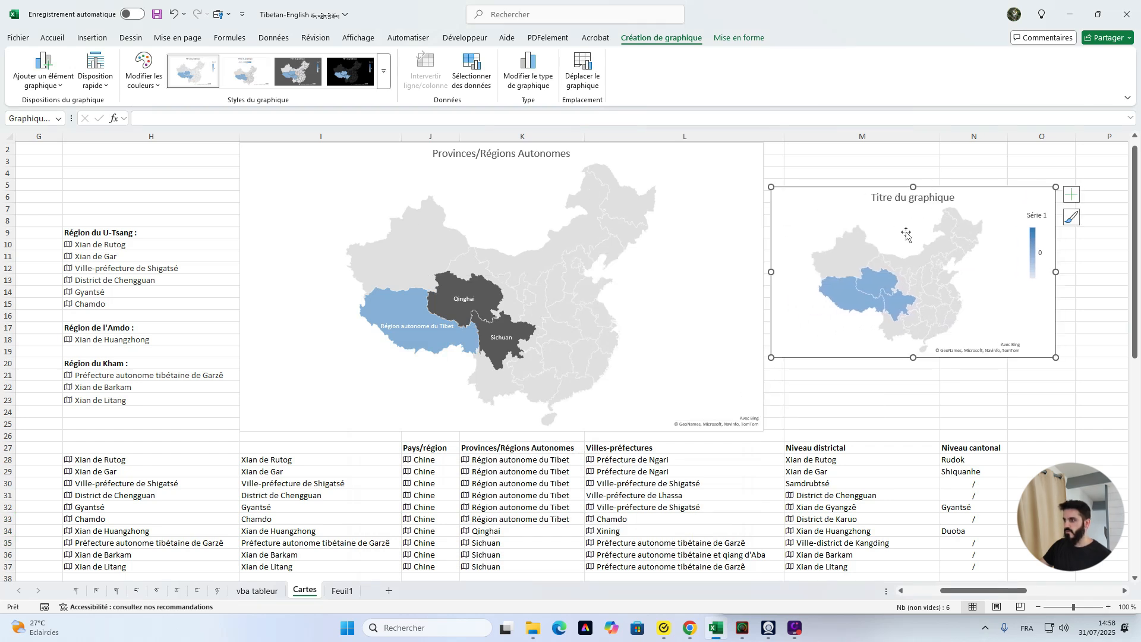
Give Qinghai a near-black solid fill and Sichuan a medium grey solid fill on the new map
left_click(888, 280)
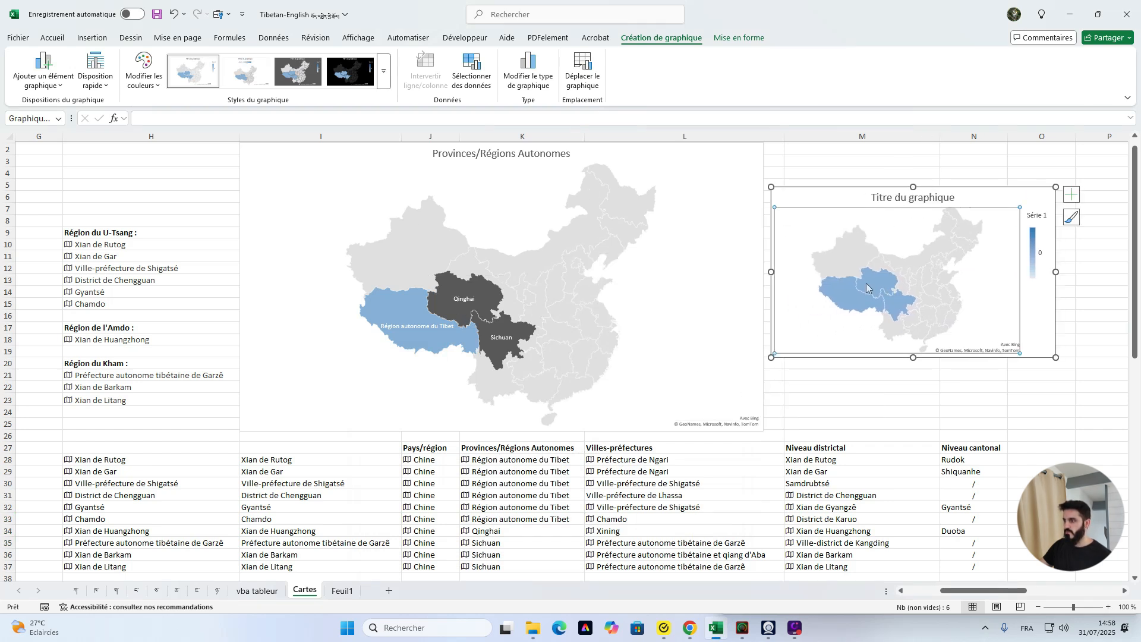
double_click(866, 289)
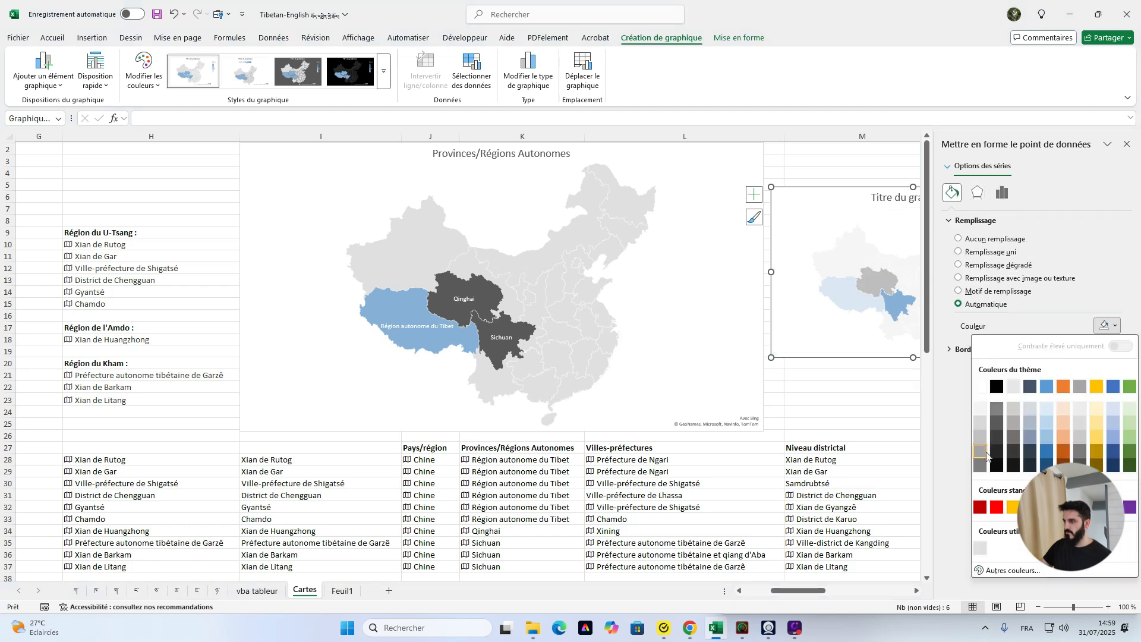
left_click(991, 450)
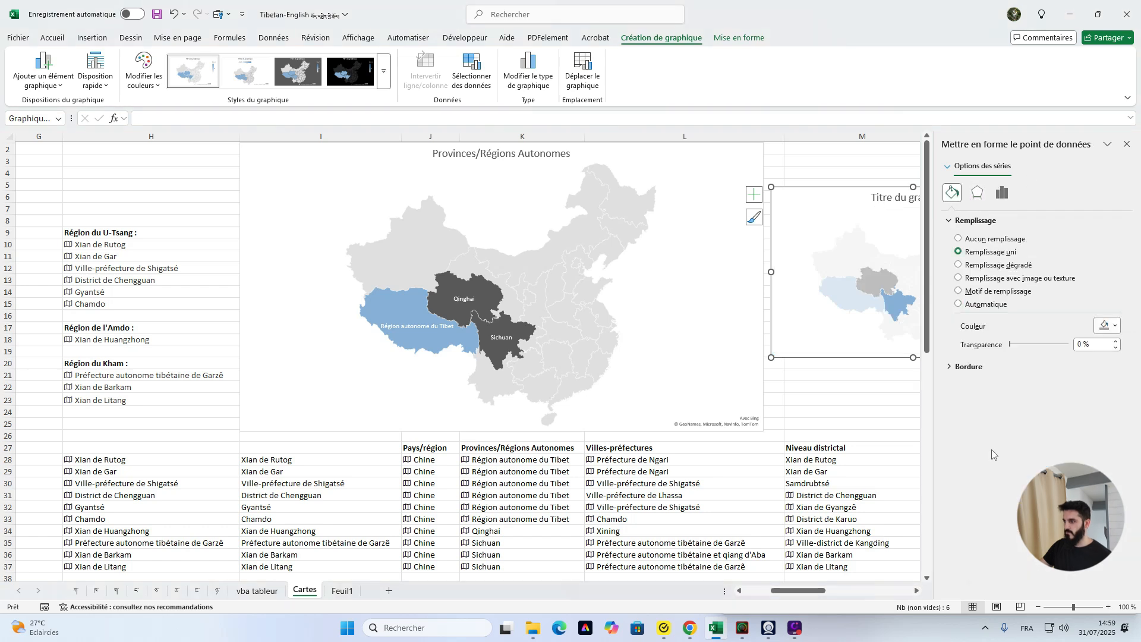
left_click(1108, 327)
left_click(866, 424)
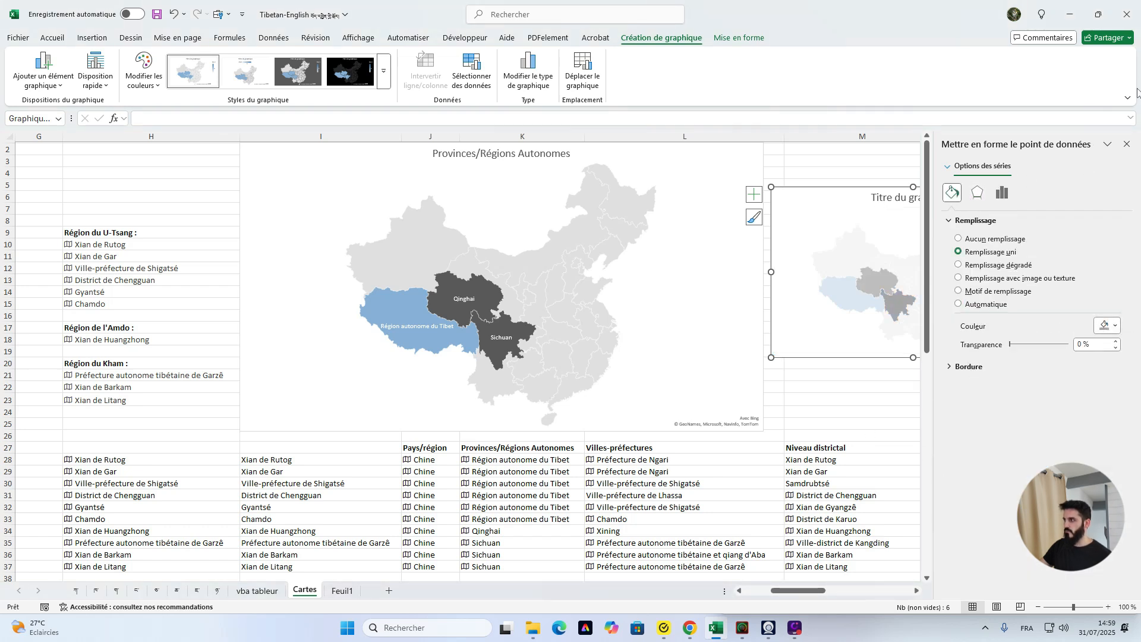
left_click(1127, 144)
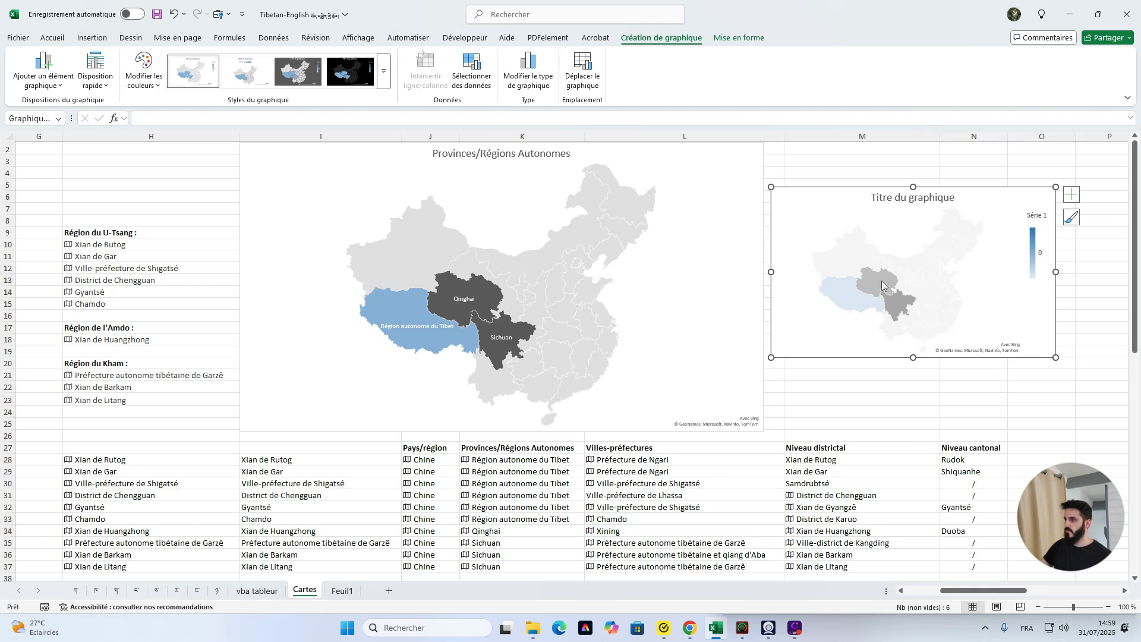
Add data labels to the new map that show the category name without the value
left_click_drag(843, 359, 844, 361)
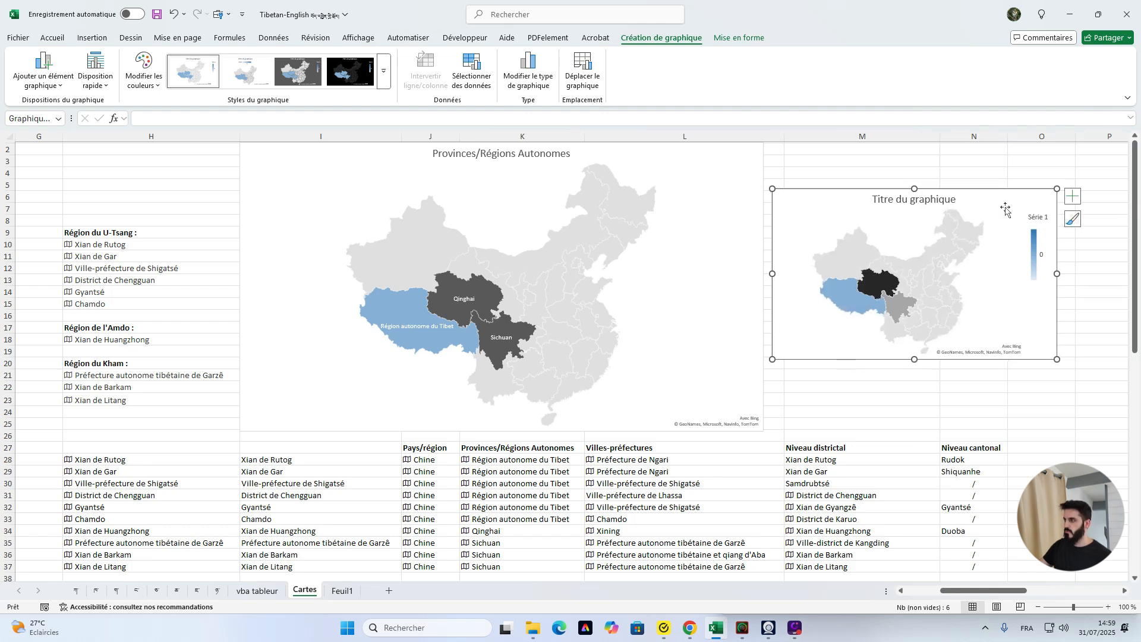
left_click(1069, 201)
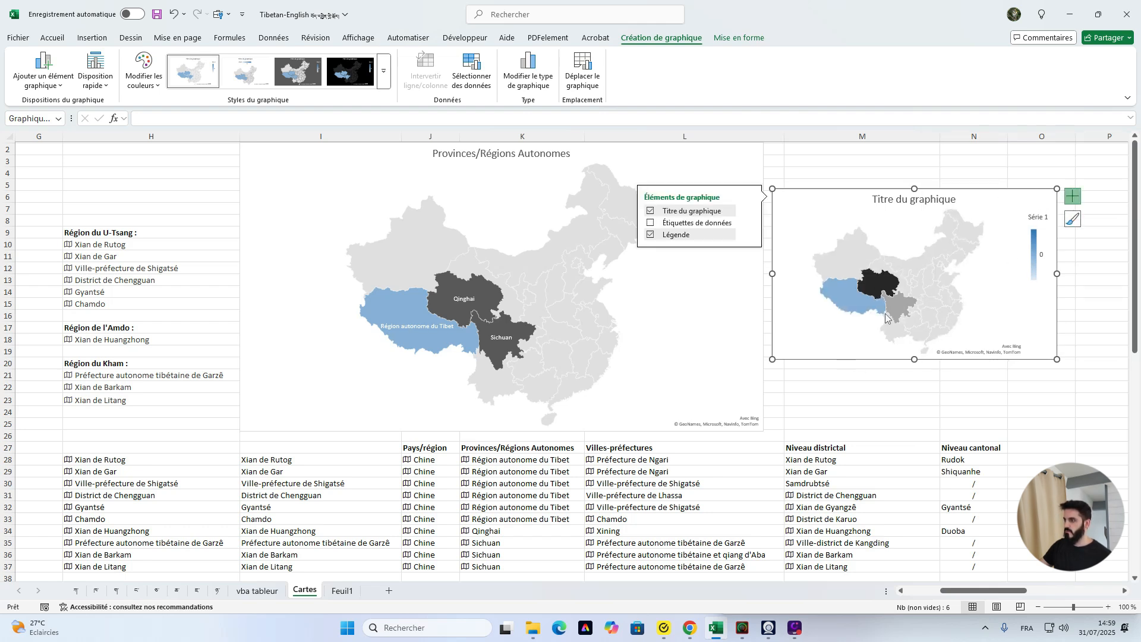
left_click(651, 223)
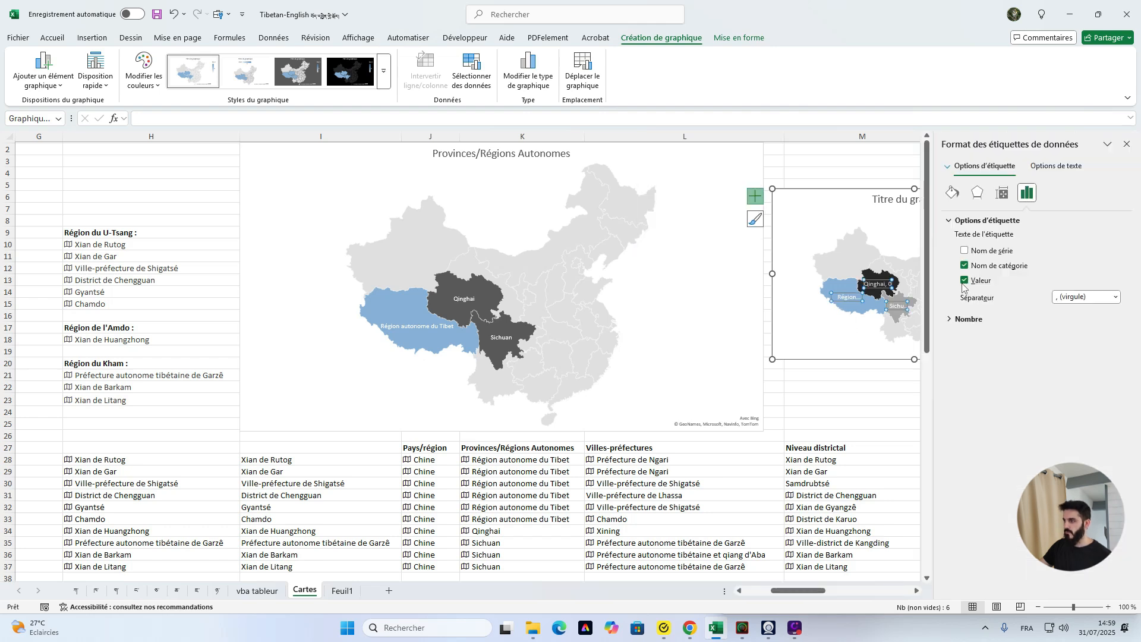
left_click(966, 281)
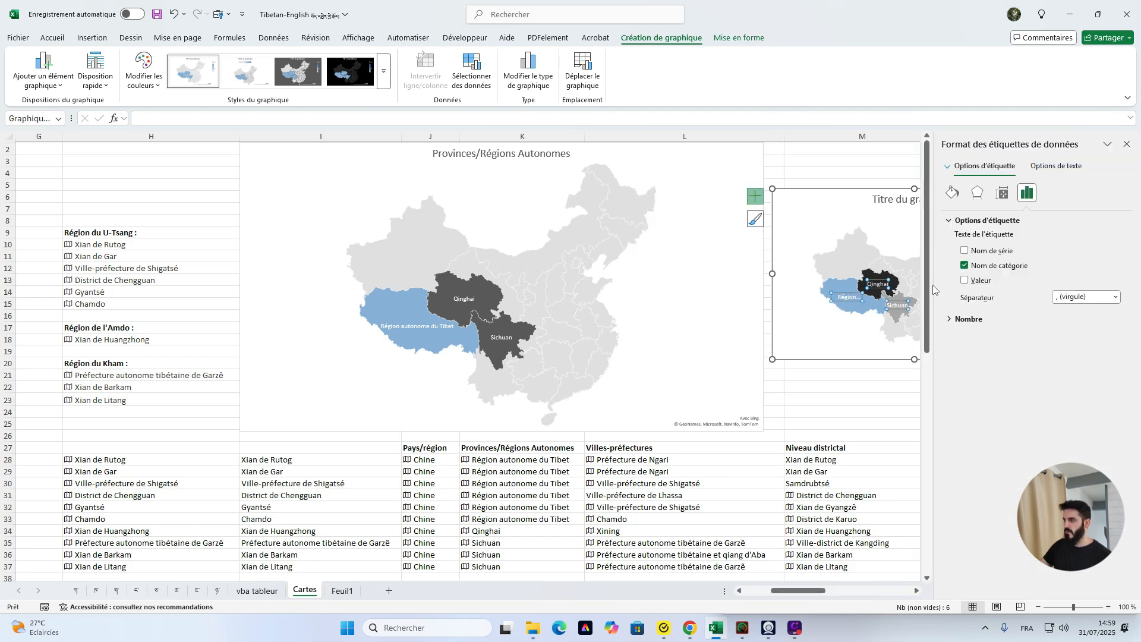
Enlarge the new map chart and move it so that it covers the existing map and most of the table
left_click_drag(772, 359, 323, 581)
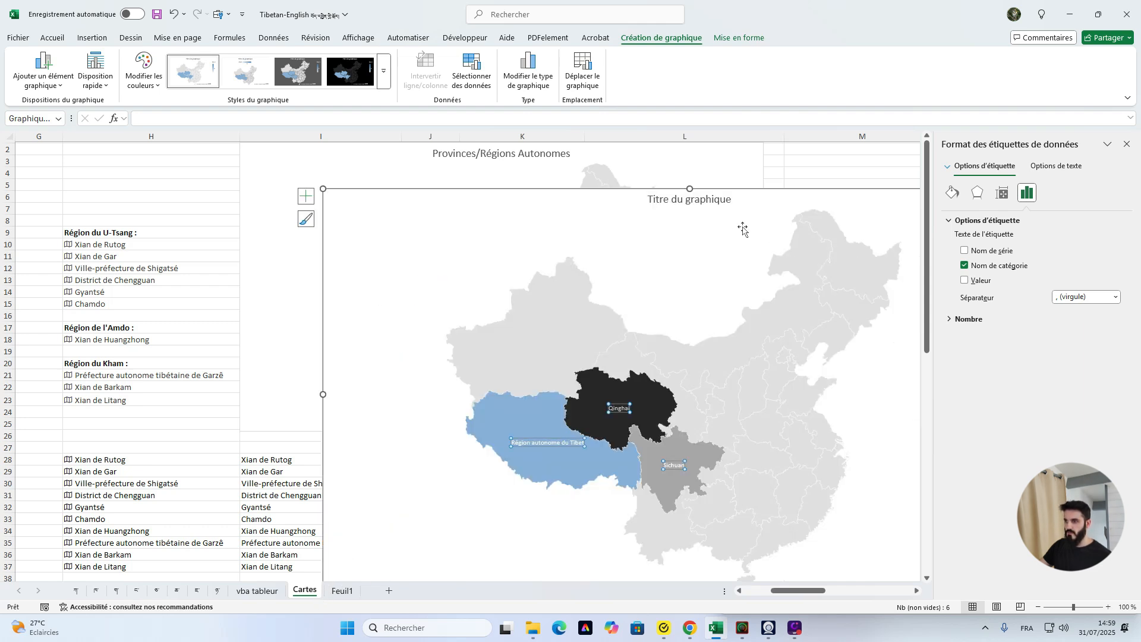
left_click(689, 236)
left_click_drag(753, 196, 609, 153)
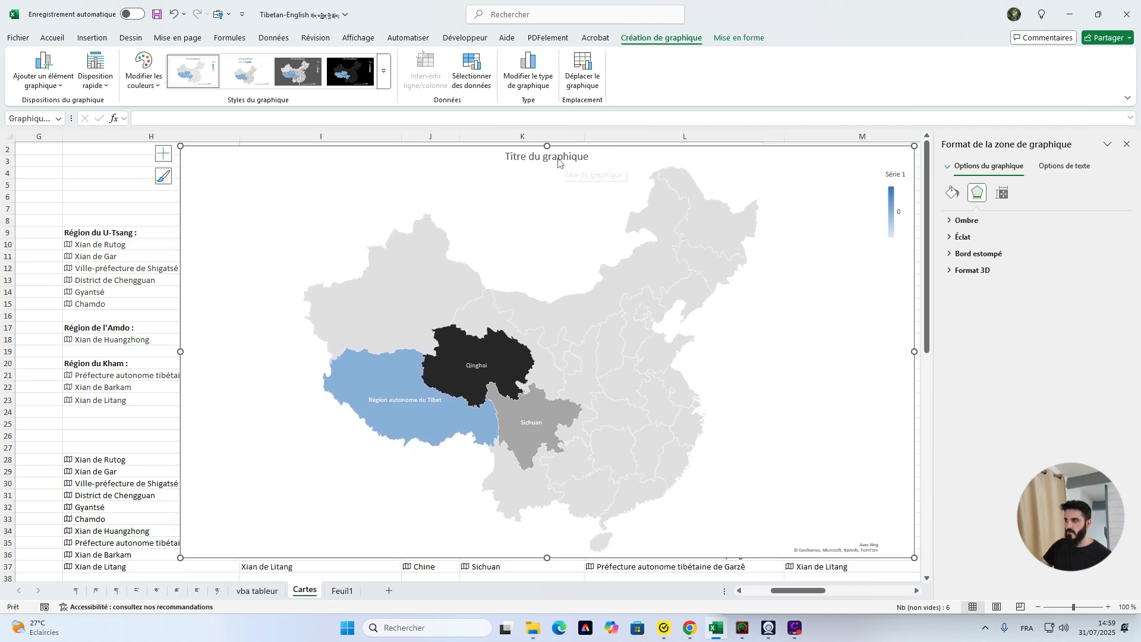
Title the new map chart "Deux provinces et la région autonome du Tibet"
left_click(591, 153)
type("D")
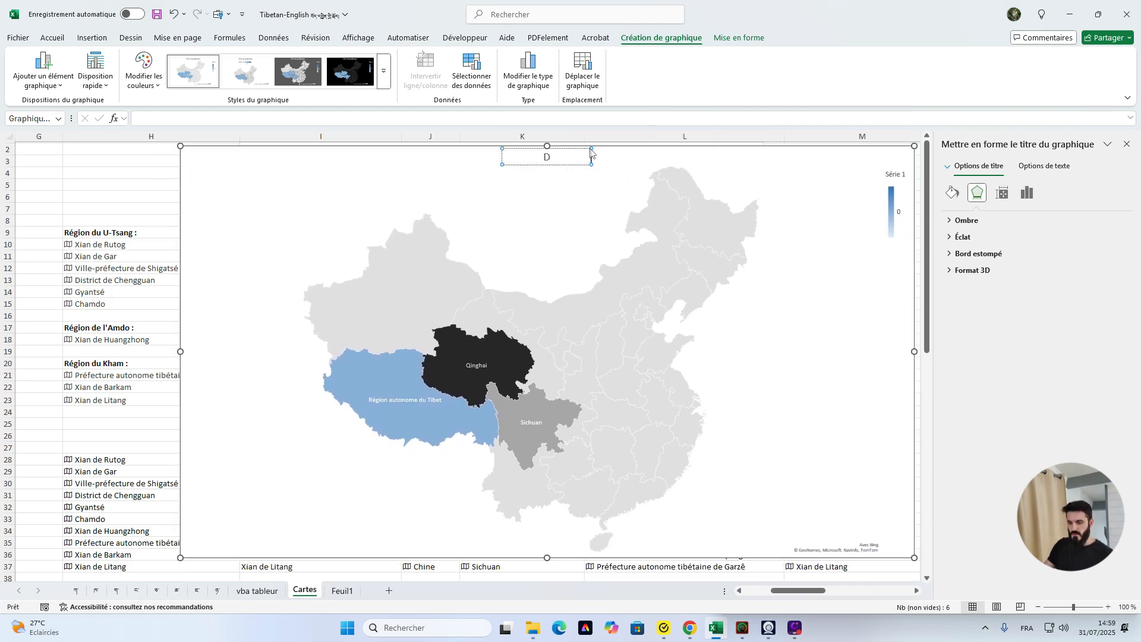
type("eux prov")
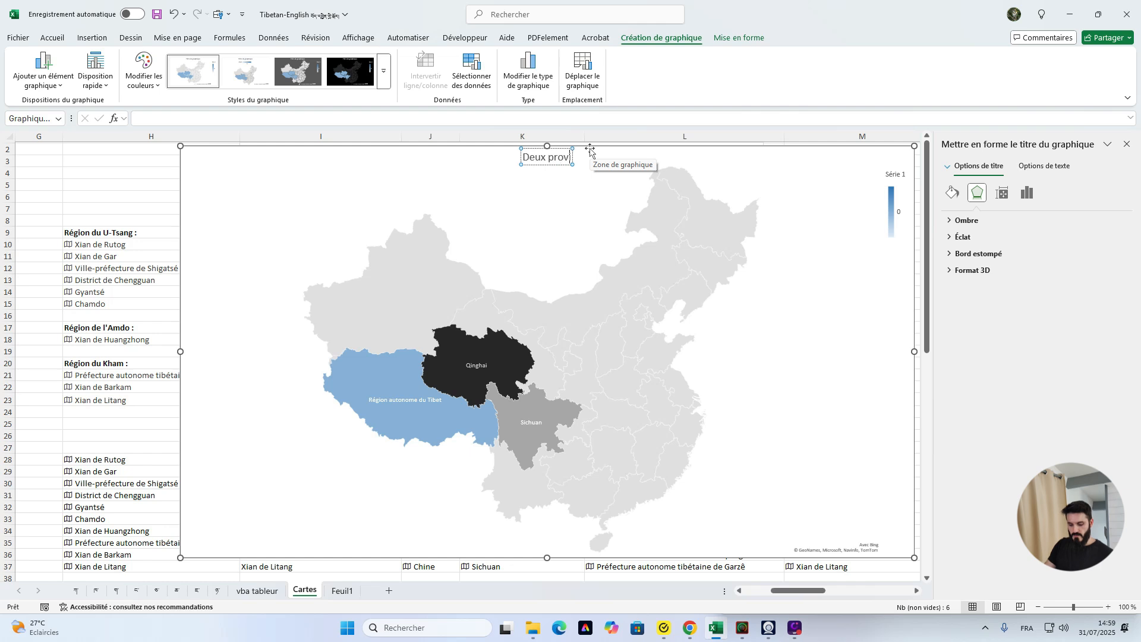
type("inces et la r")
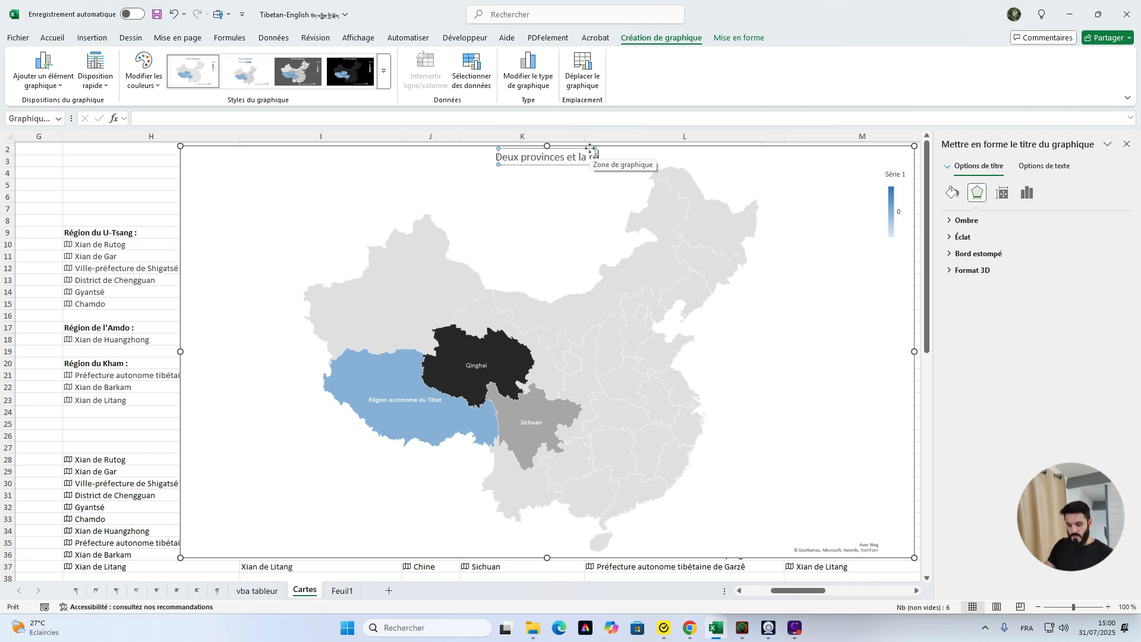
type("égions autono")
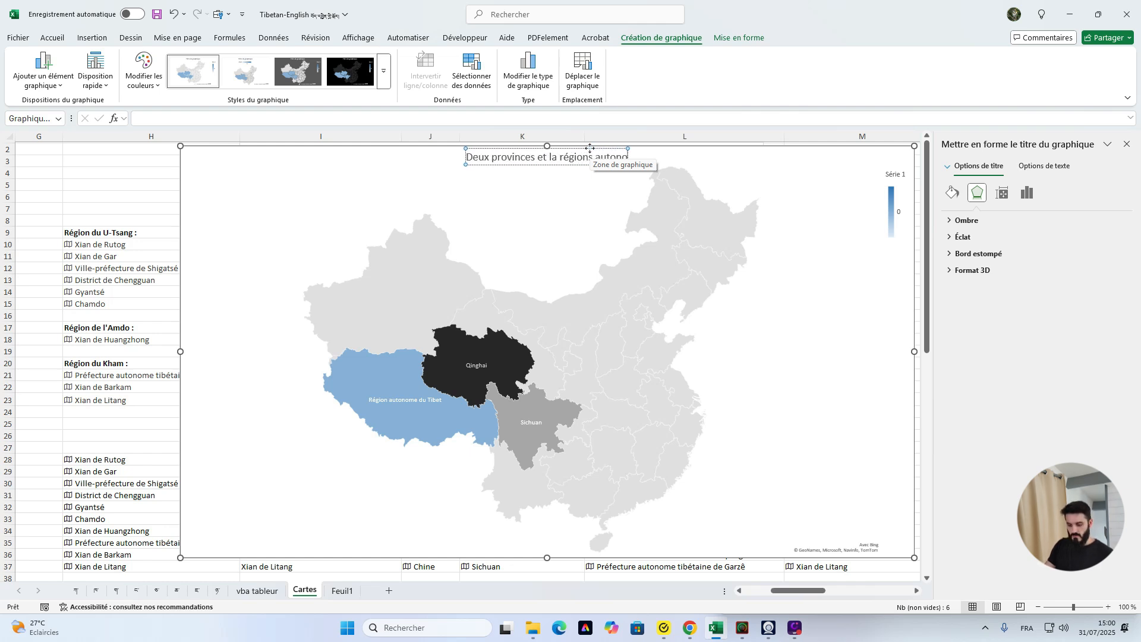
type("me du Tibet")
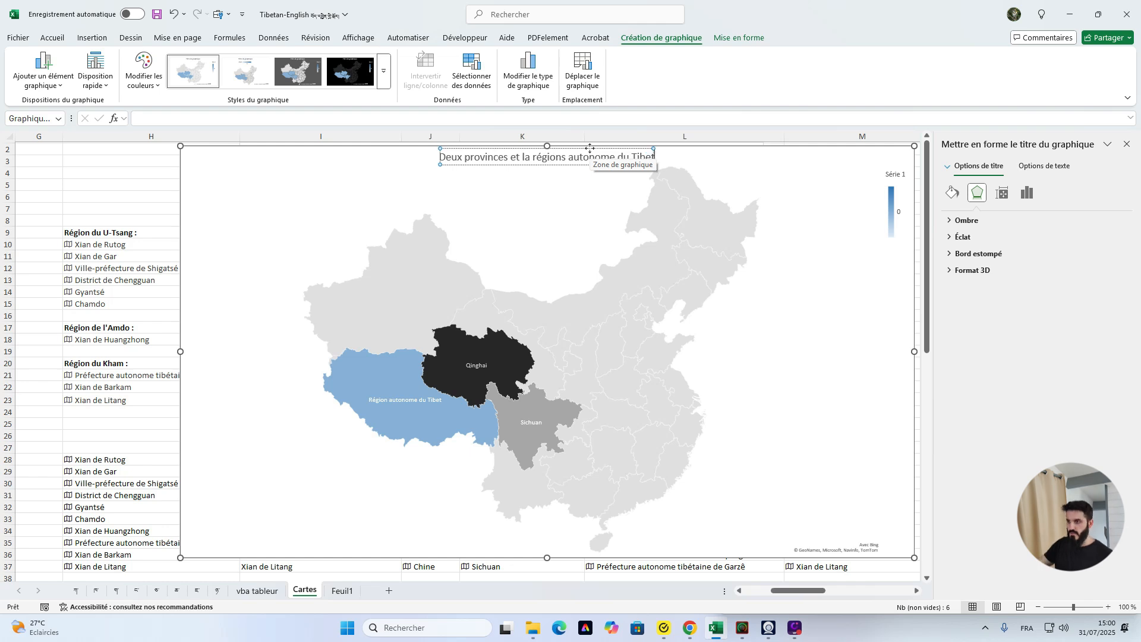
Delete the Série 1 legend from the new map chart
left_click(893, 262)
right_click(893, 262)
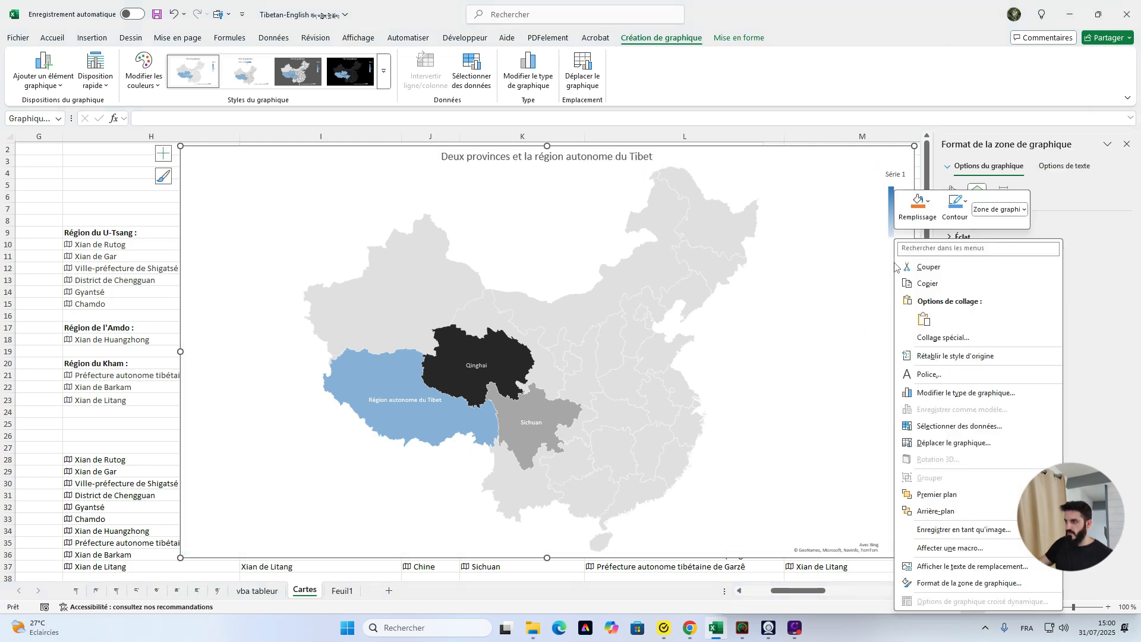
key("Escape")
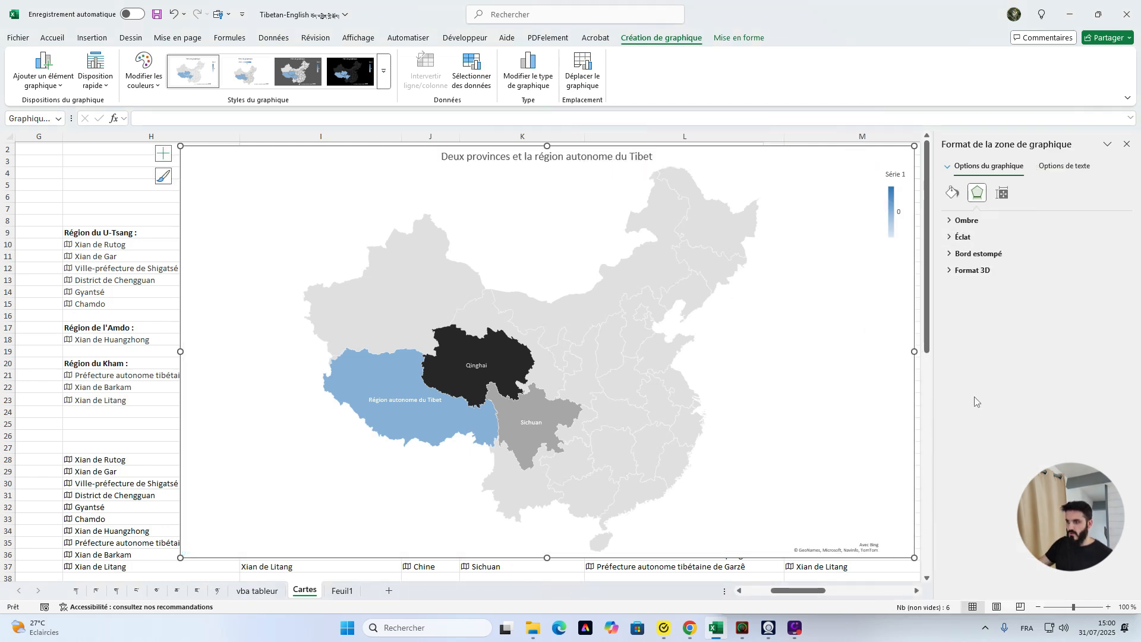
left_click(888, 208)
key("Delete")
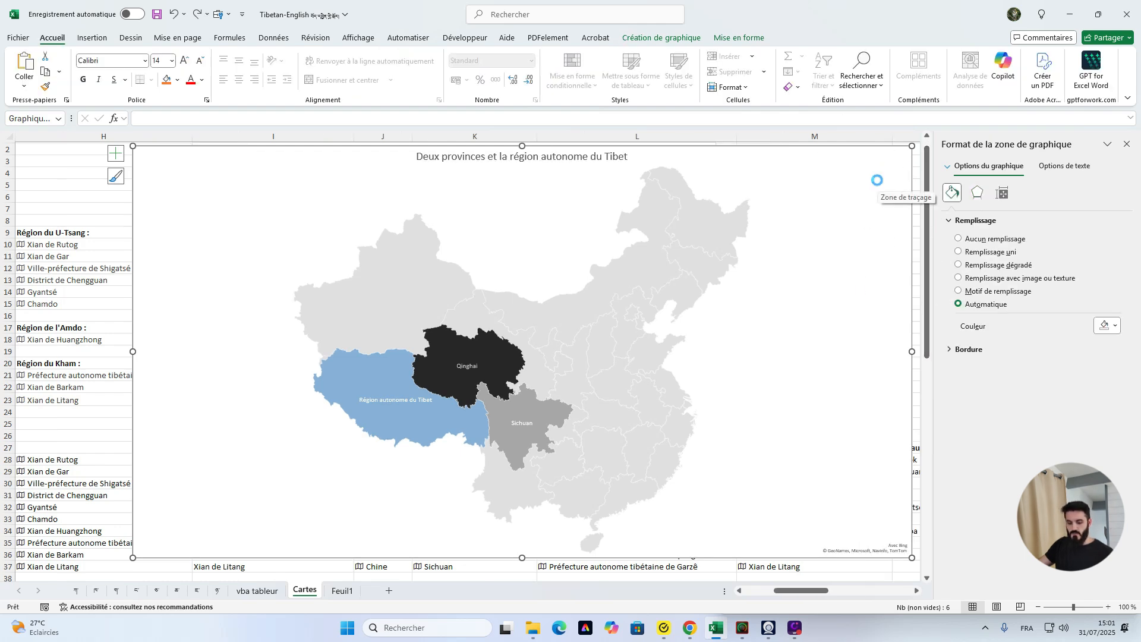
key("ctrl+z")
right_click(892, 205)
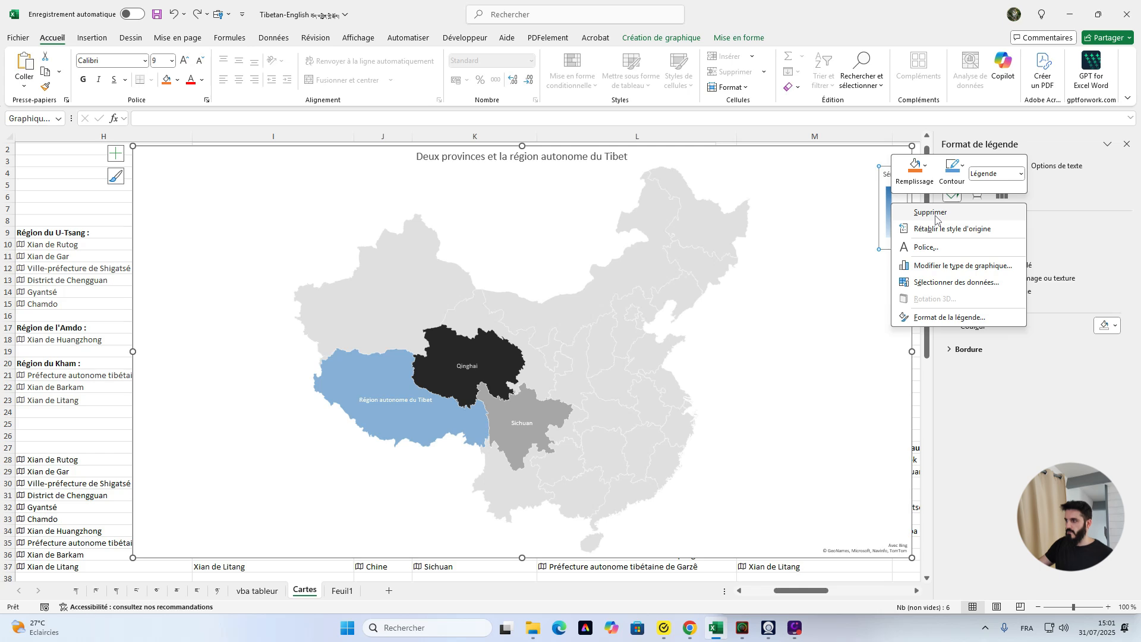
left_click(932, 212)
left_click(782, 451)
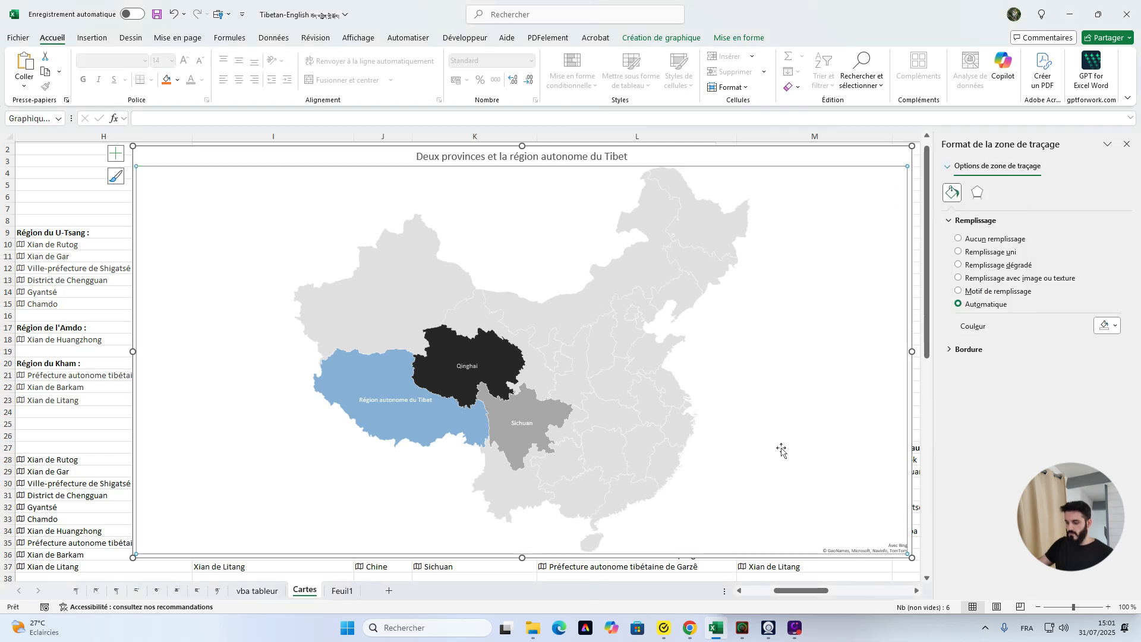
Delete the new map chart, keeping the original Provinces/Régions Autonomes map on the sheet
left_click(860, 163)
key("Delete")
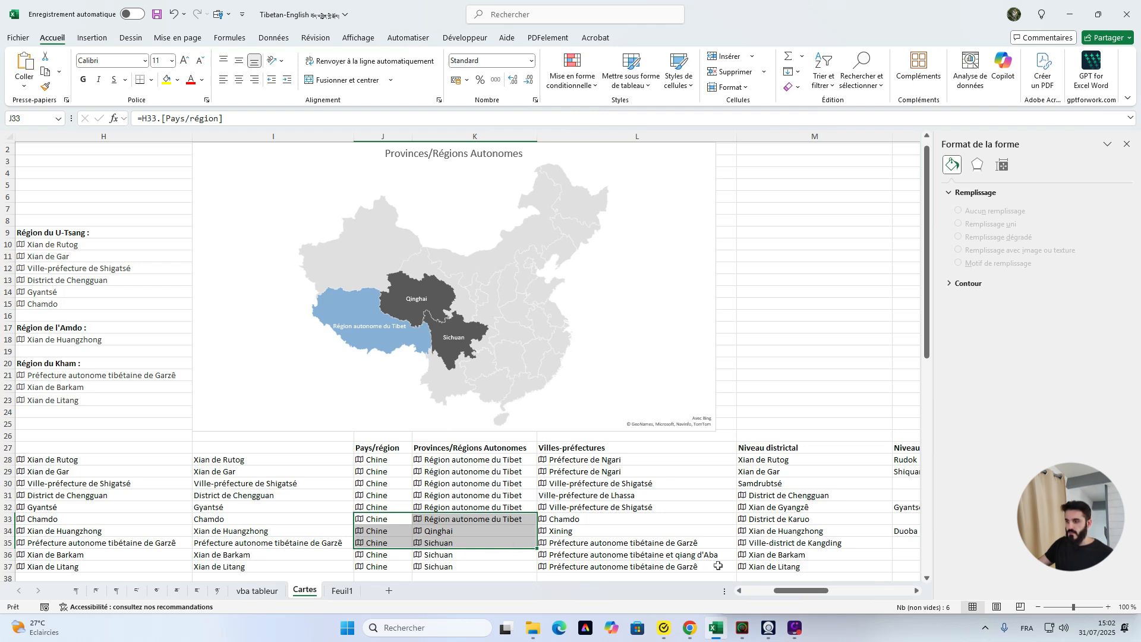
left_click(883, 577)
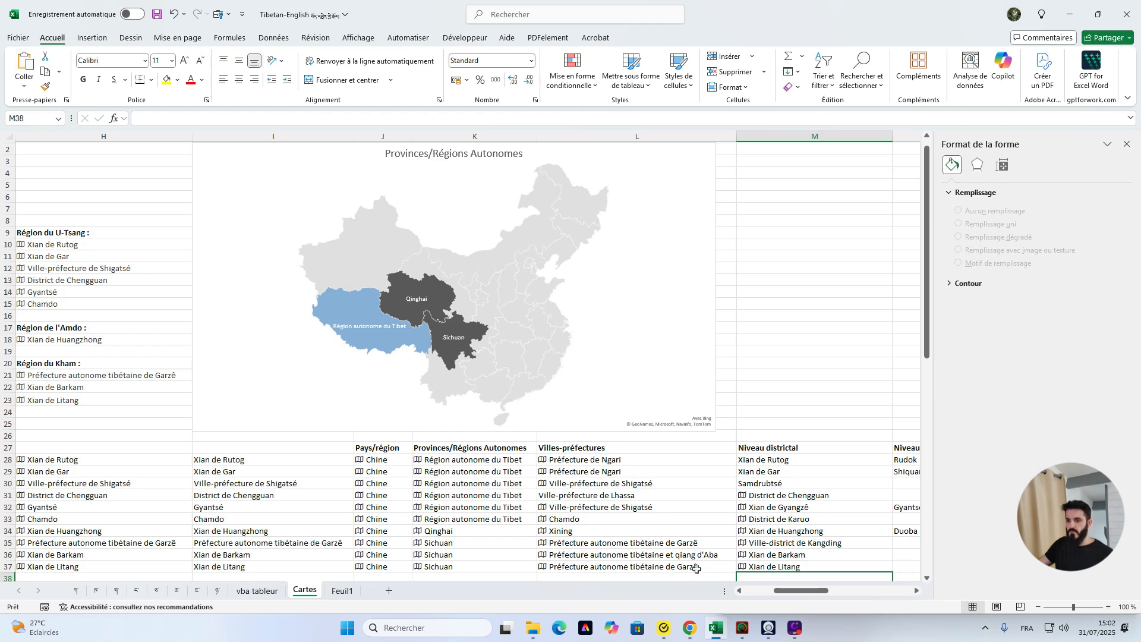
left_click(92, 38)
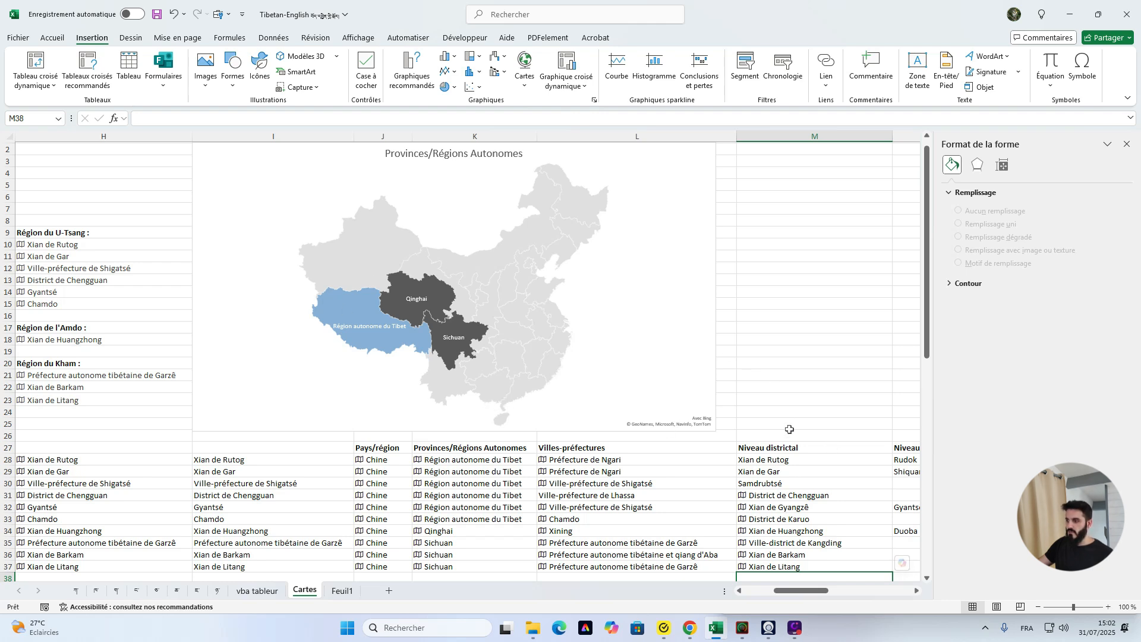
Examine the full data card for Chine in cell J35, including its population, economic and education fields, and close it
mouse_move(316, 282)
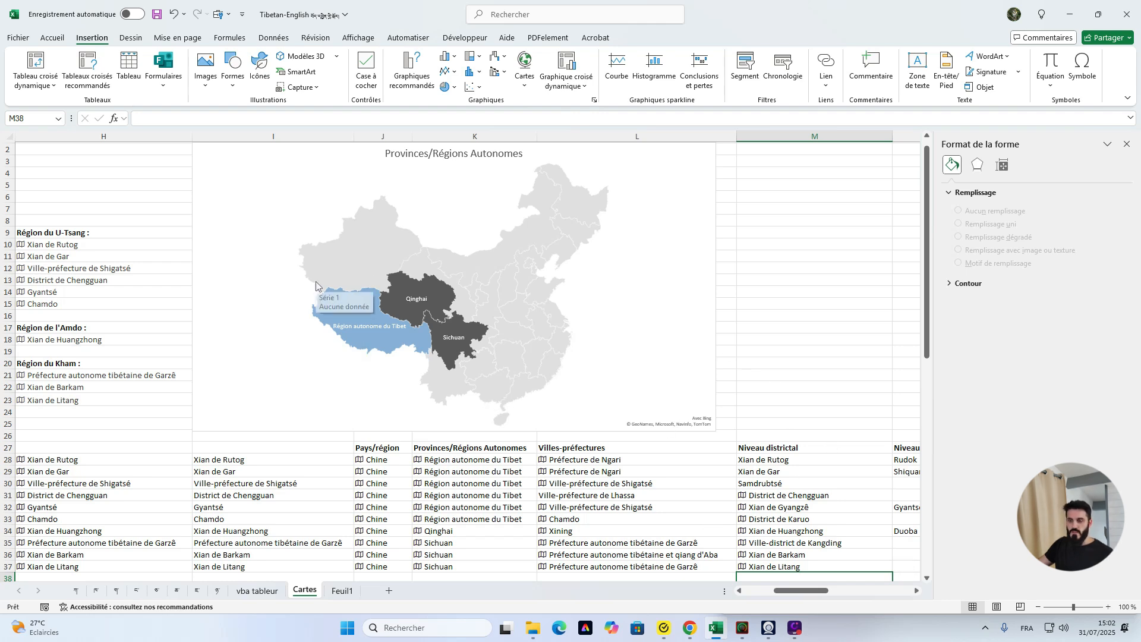
left_click(366, 543)
left_click(359, 543)
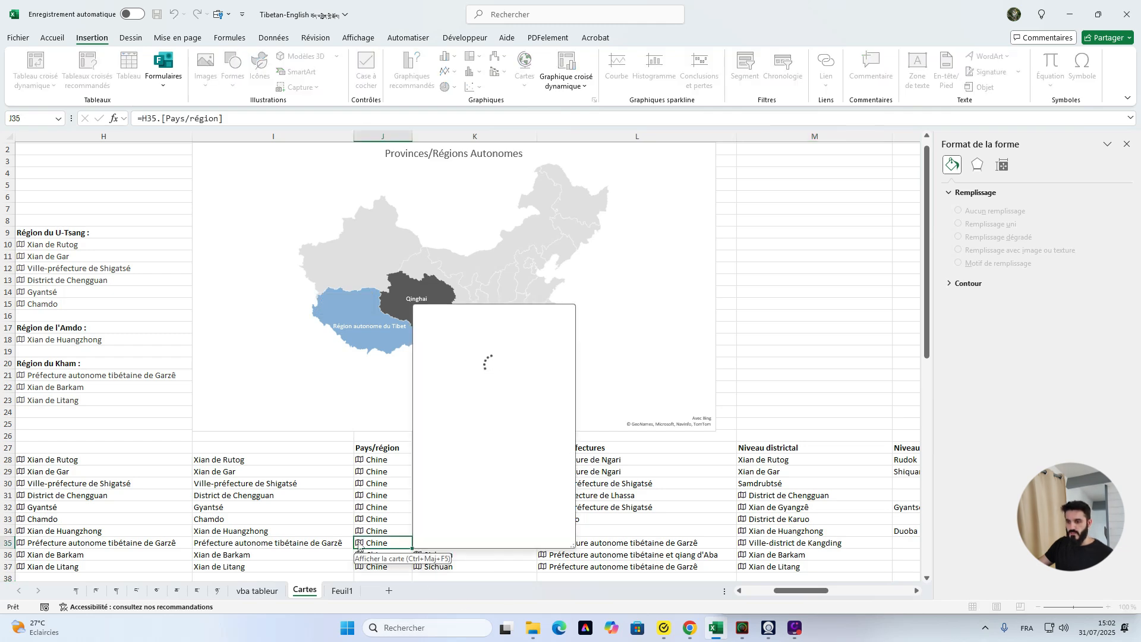
scroll(510, 473, "down", 1)
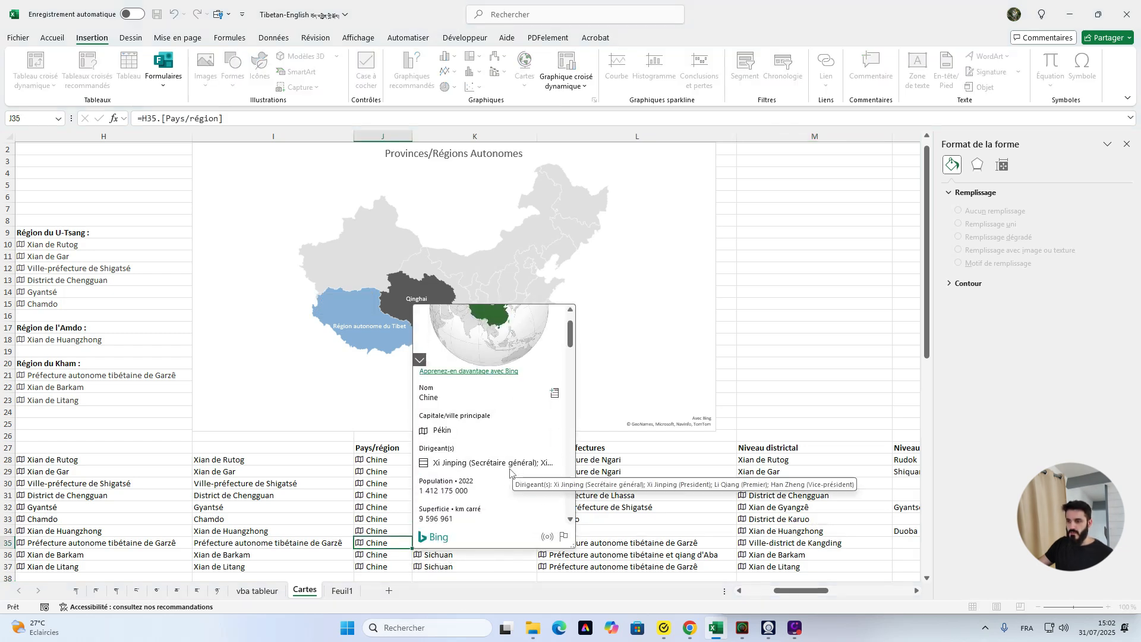
scroll(510, 473, "down", 12)
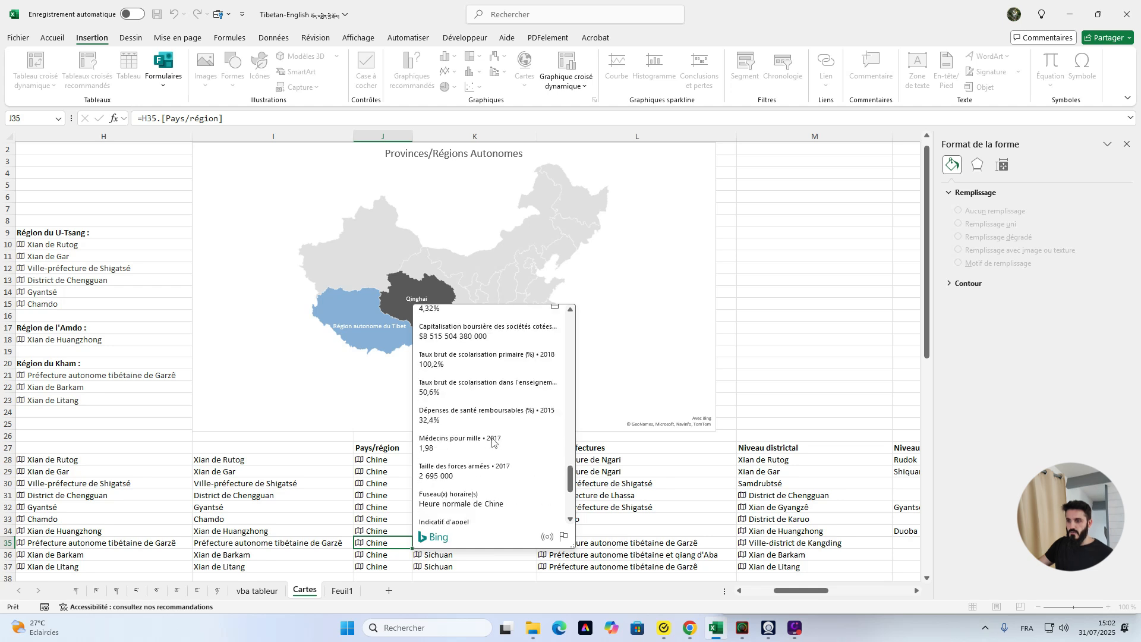
scroll(493, 440, "down", 6)
scroll(492, 440, "up", 5)
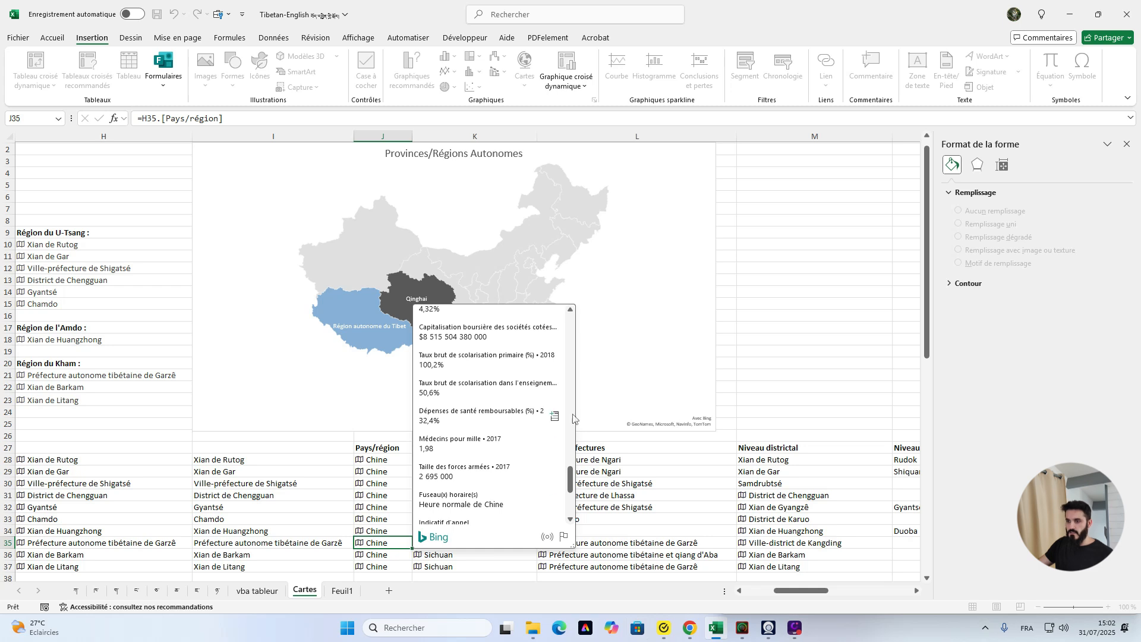
scroll(508, 439, "up", 2)
scroll(508, 440, "up", 2)
left_click(858, 342)
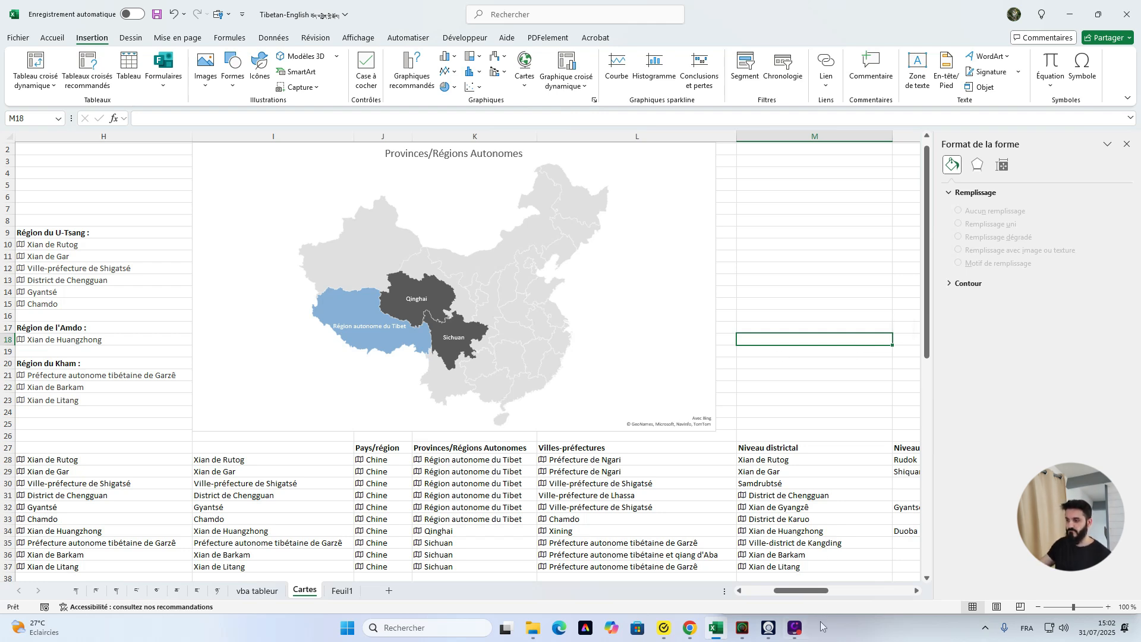
left_click(793, 631)
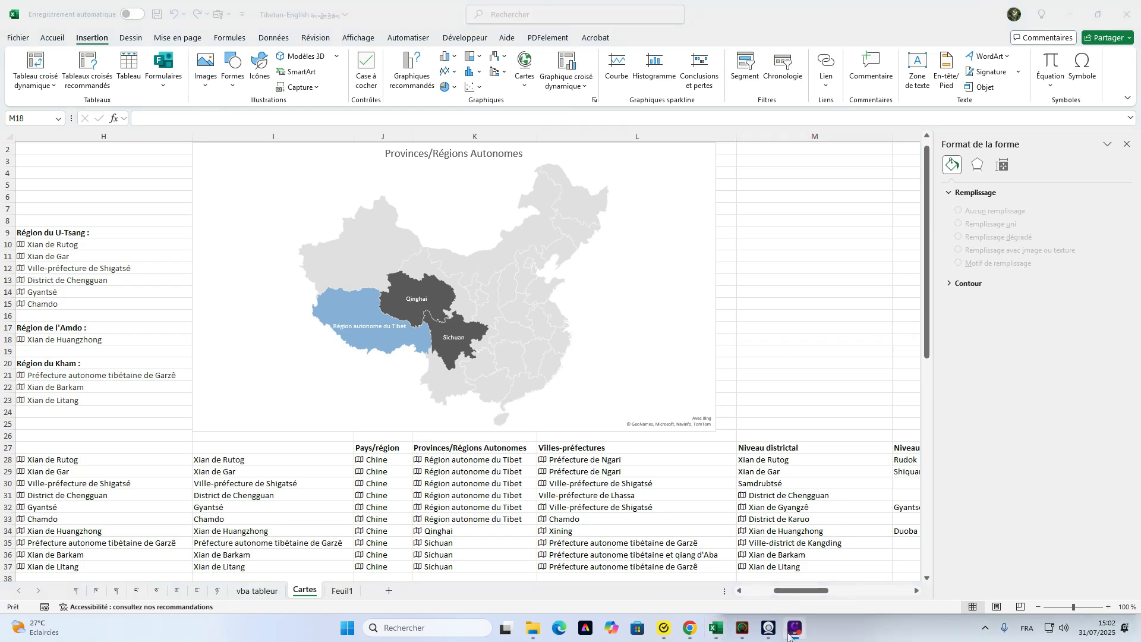